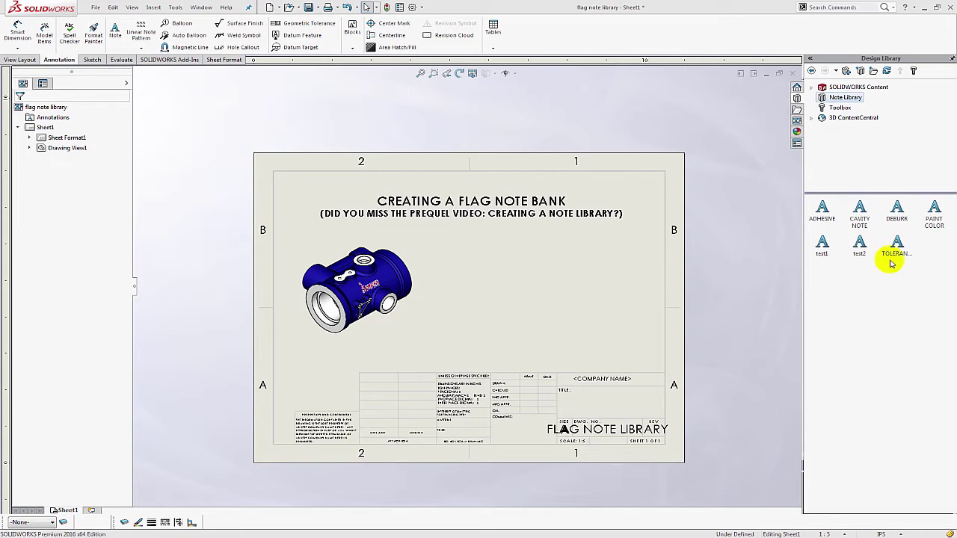
After trying to drop the TOLERANCE note on the view, clear 'Disable note merging when dragging' in Drawings options.
drag(896, 252, 503, 269)
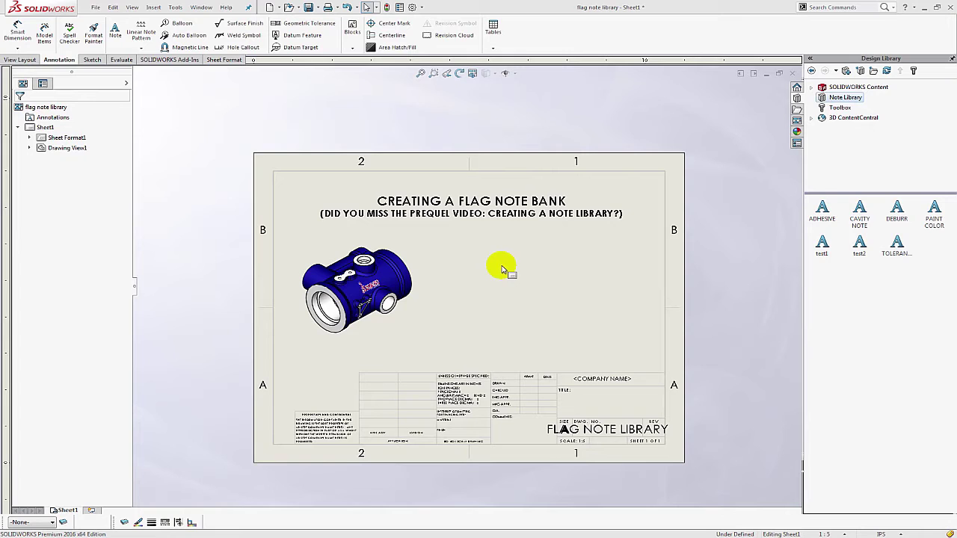
mouse_move(502, 270)
mouse_down()
mouse_move(349, 268)
mouse_move(312, 278)
mouse_move(350, 327)
mouse_move(446, 284)
mouse_move(521, 329)
mouse_move(391, 48)
mouse_move(401, 11)
mouse_move(412, 7)
mouse_up()
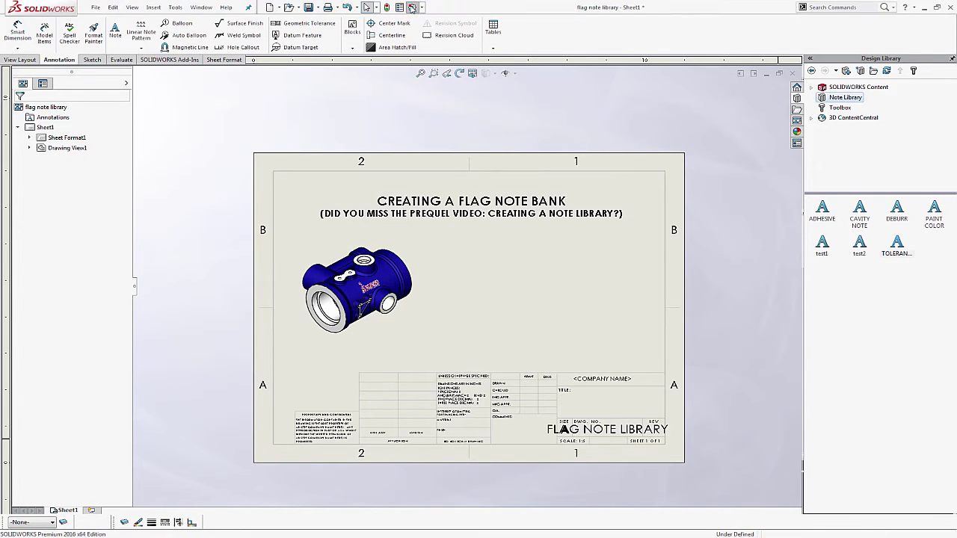
click(412, 8)
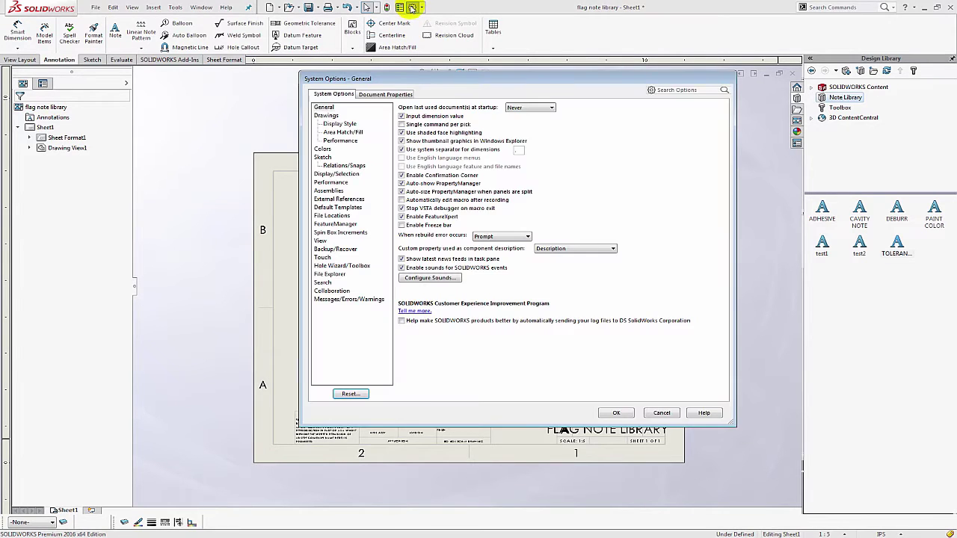
click(323, 117)
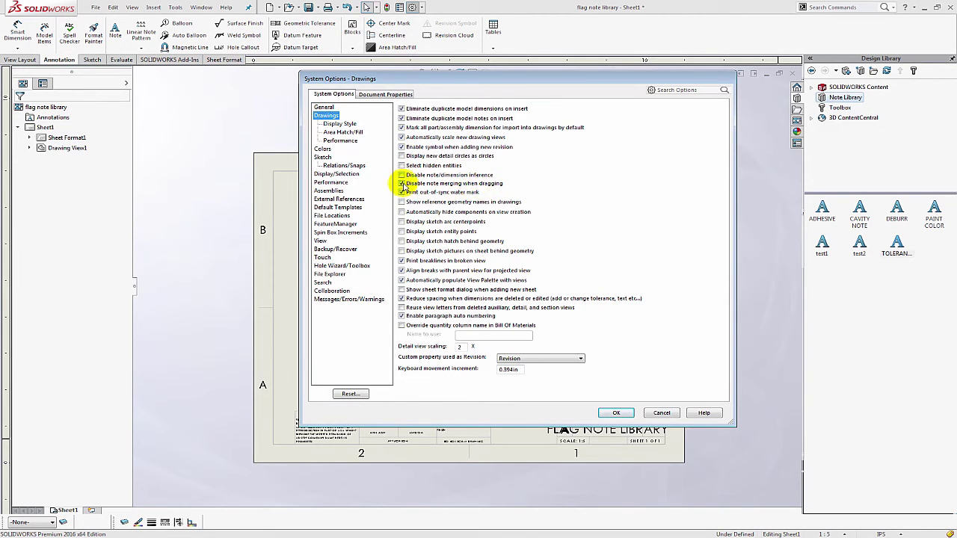
click(401, 183)
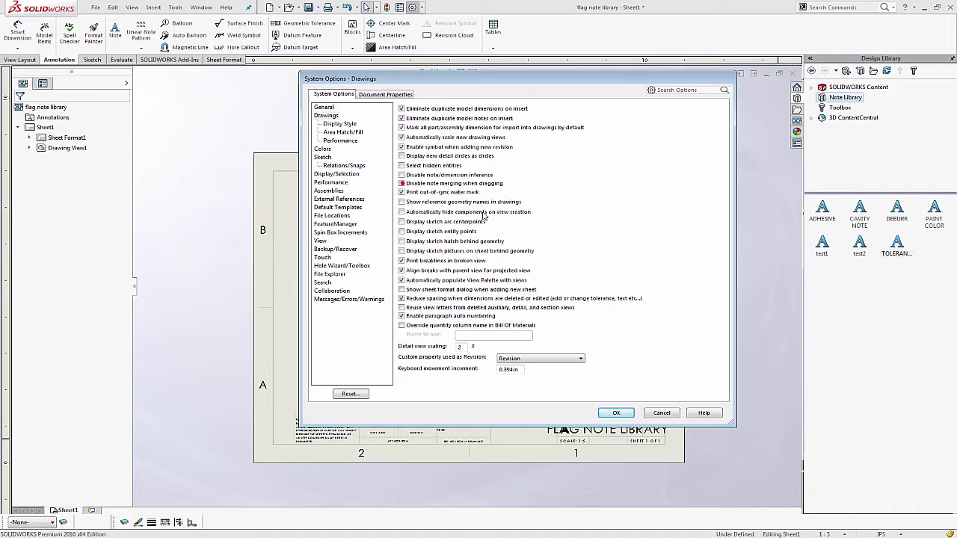
click(614, 413)
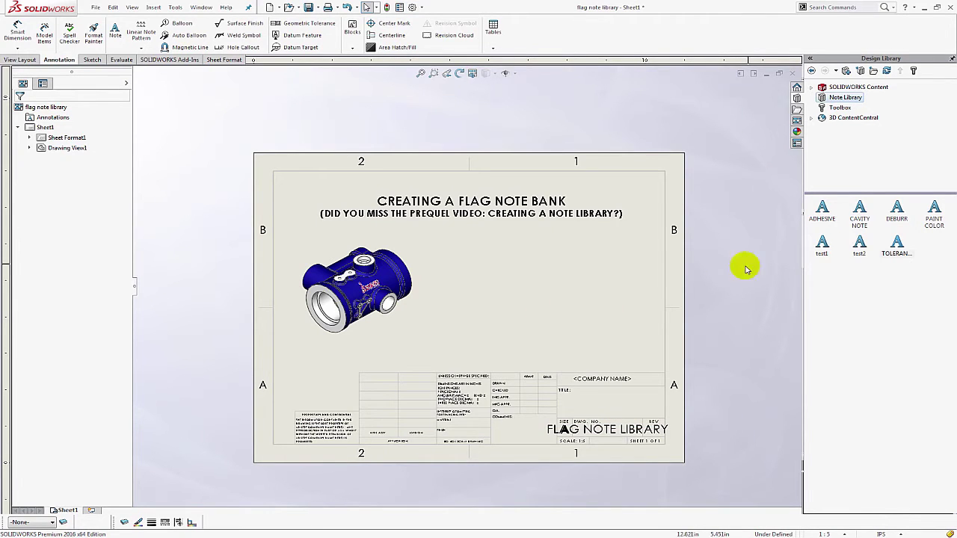
Drag the ADHESIVE, DEBURR, PAINT COLOR and TOLERANCE library notes onto the sheet, stacking each below the last.
mouse_move(822, 210)
mouse_down()
mouse_move(745, 245)
mouse_move(463, 252)
mouse_up()
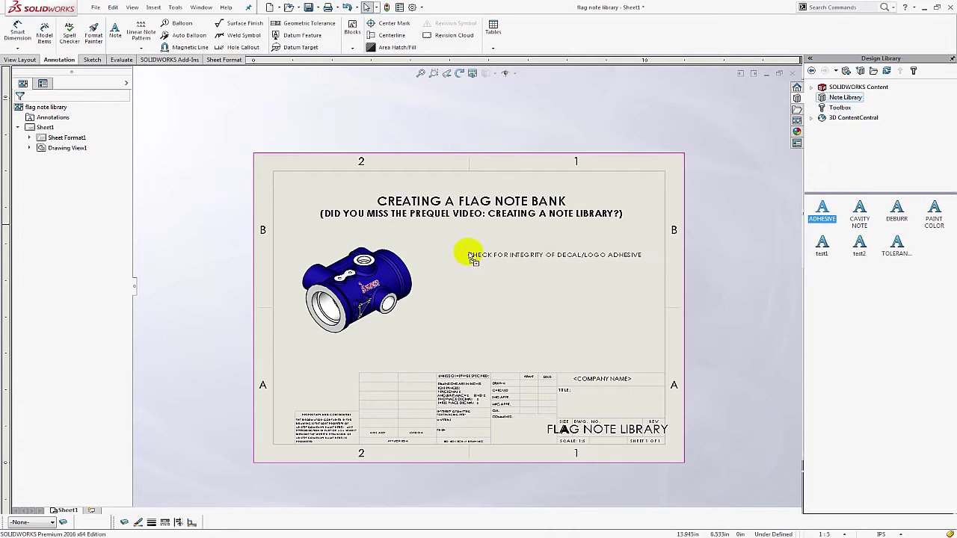
key(Escape)
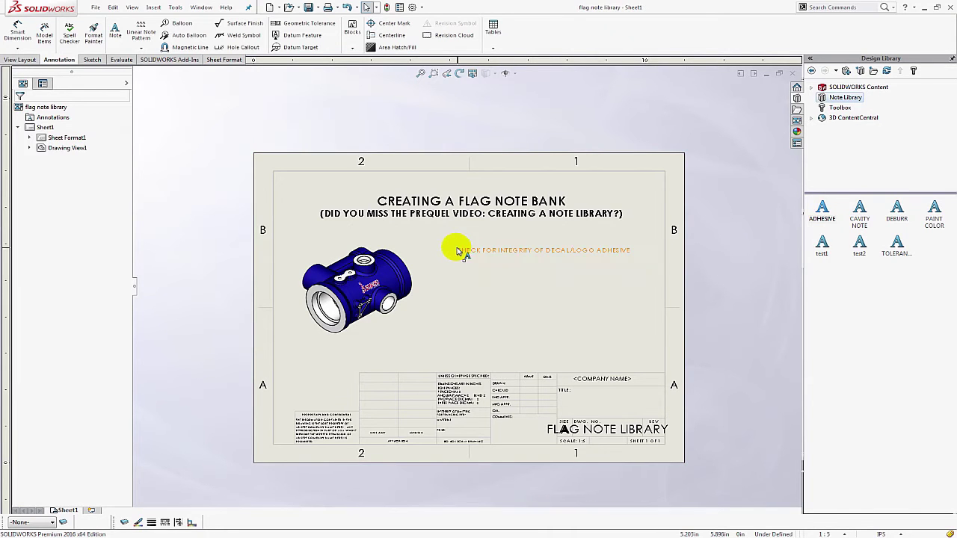
mouse_move(897, 210)
mouse_down()
mouse_move(529, 267)
mouse_move(460, 253)
mouse_up()
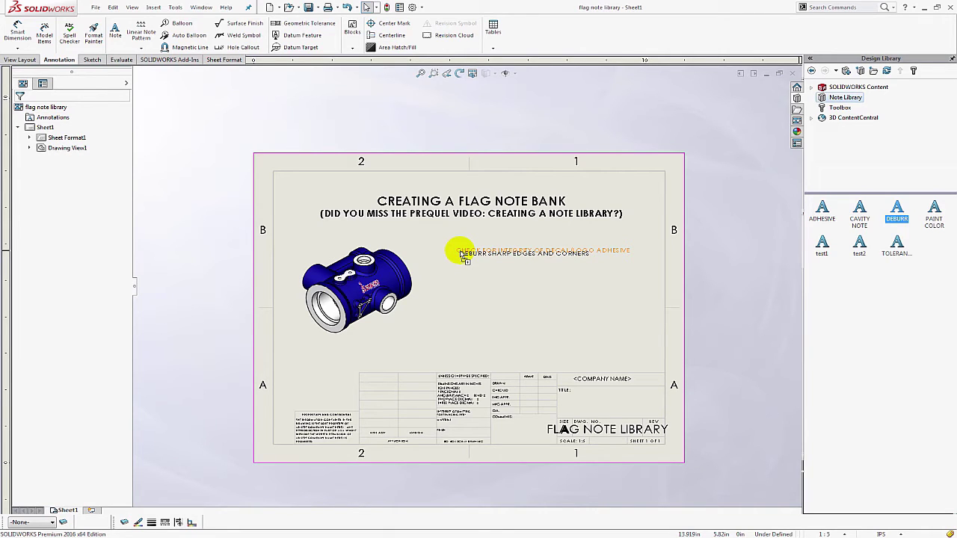
drag(461, 254, 467, 256)
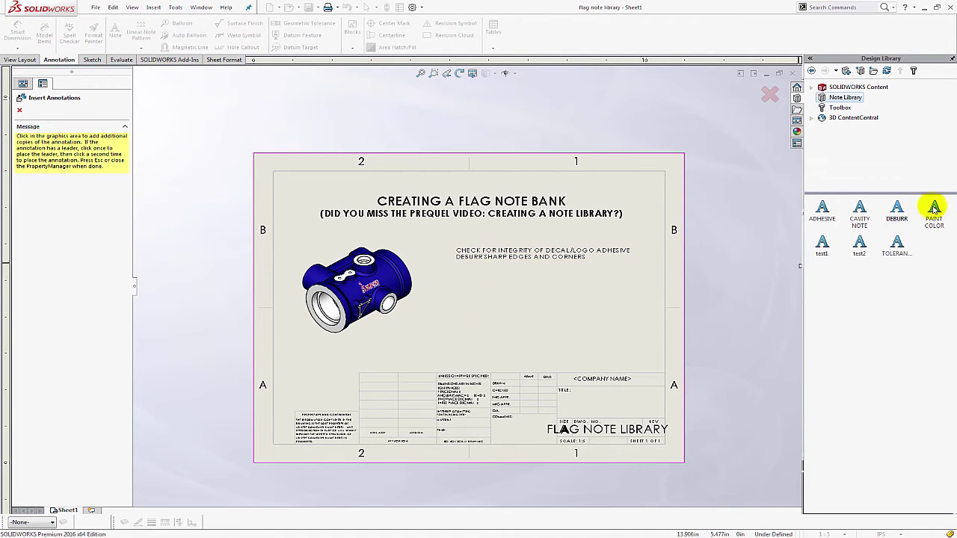
key(Escape)
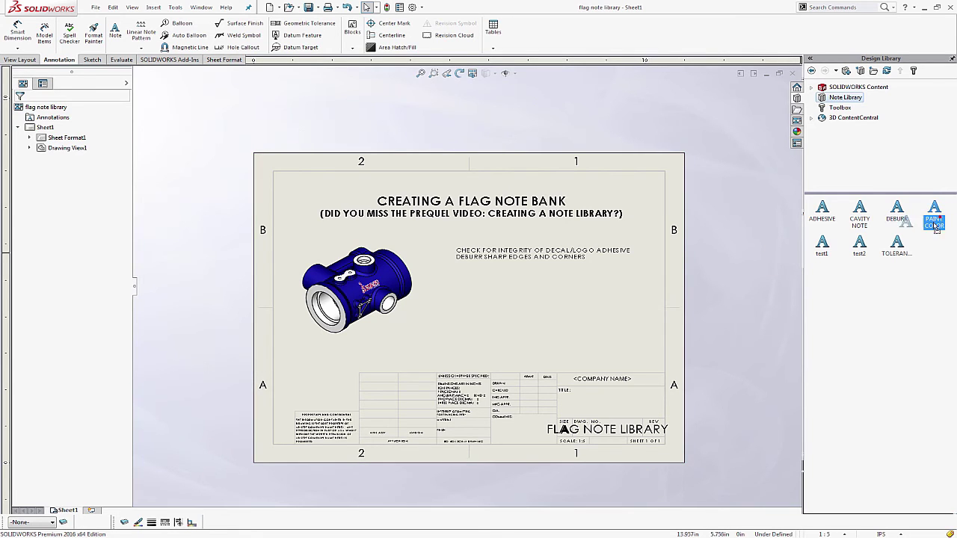
mouse_move(933, 210)
mouse_down()
mouse_move(441, 295)
mouse_move(470, 260)
mouse_up()
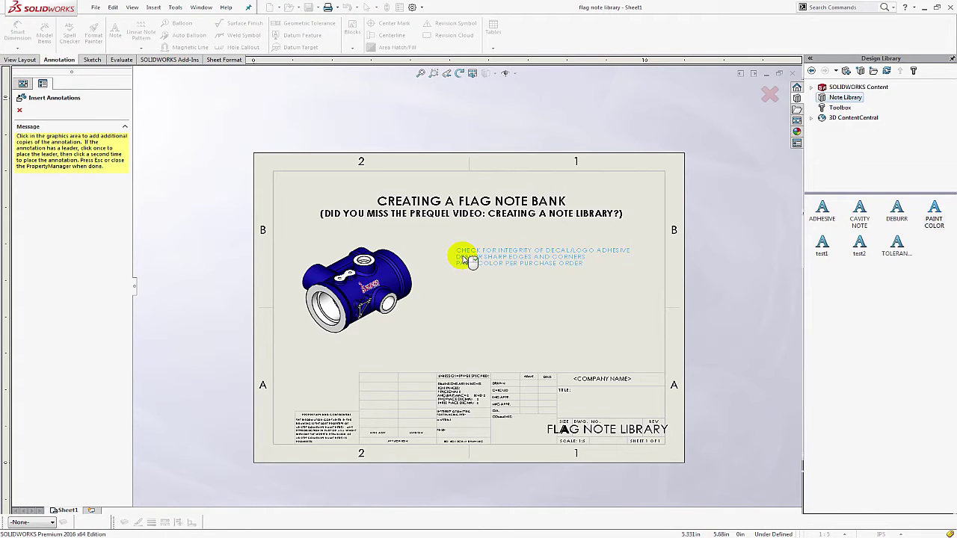
key(Escape)
click(458, 276)
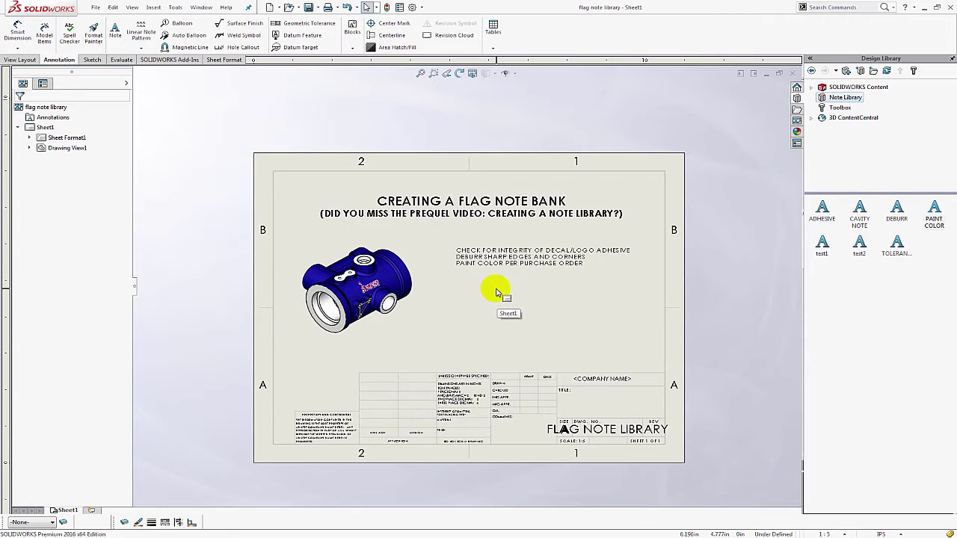
mouse_move(896, 247)
mouse_down()
mouse_move(572, 284)
mouse_move(459, 267)
mouse_up()
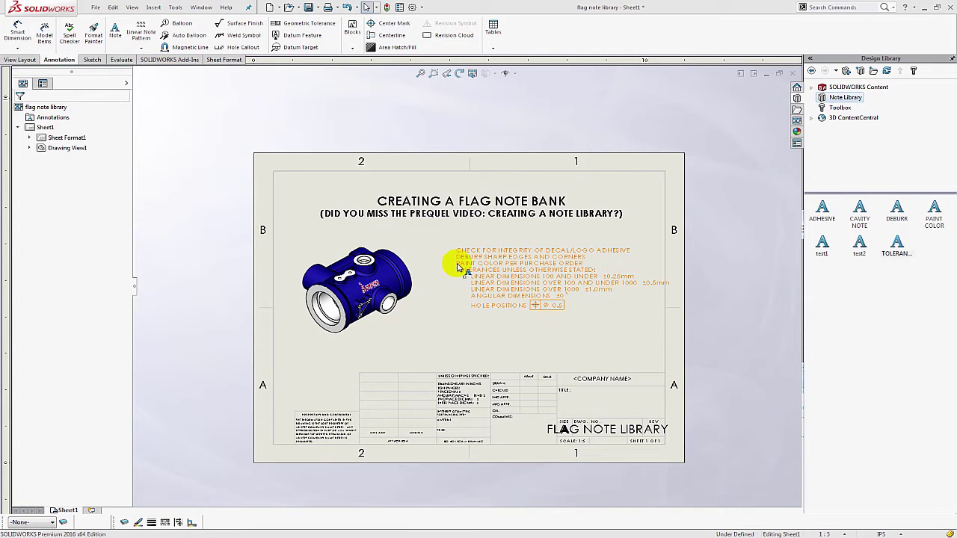
Move the TOLERANCES lines from the bottom of the merged note to a new first line.
double_click(459, 267)
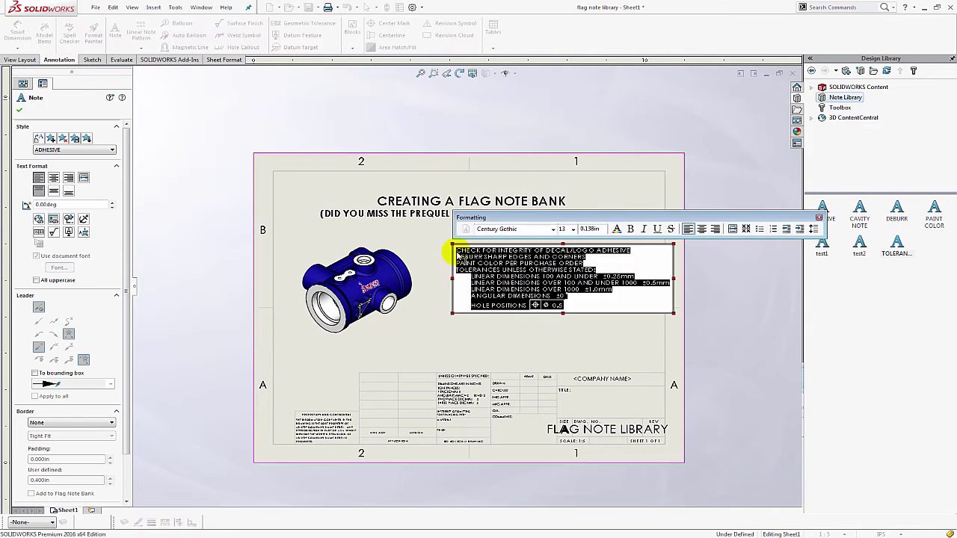
click(457, 250)
key(Return)
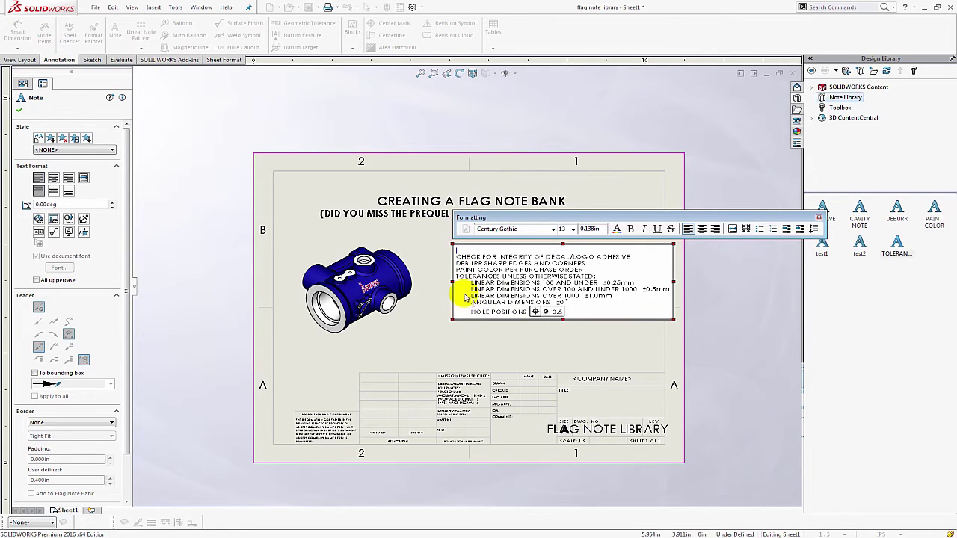
drag(456, 275, 577, 314)
key(ctrl+c)
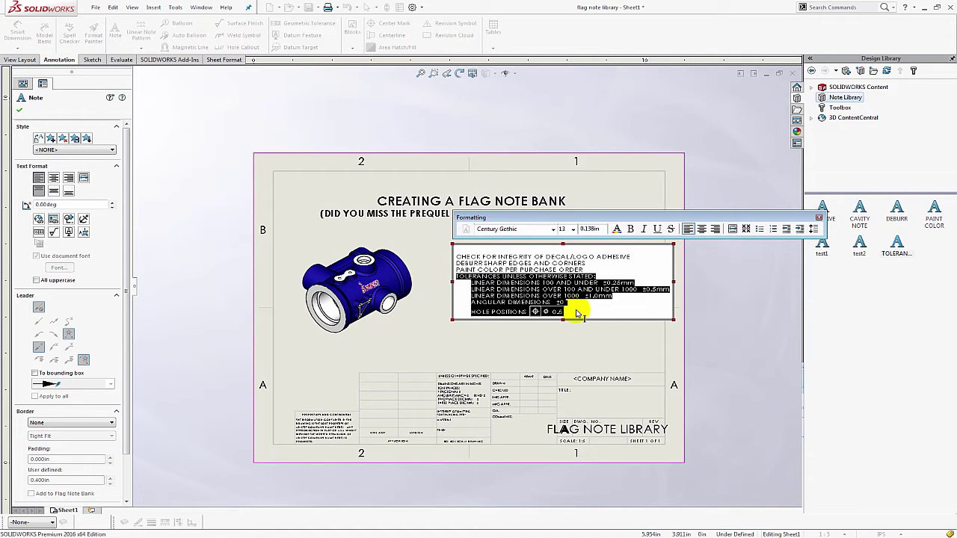
key(Delete)
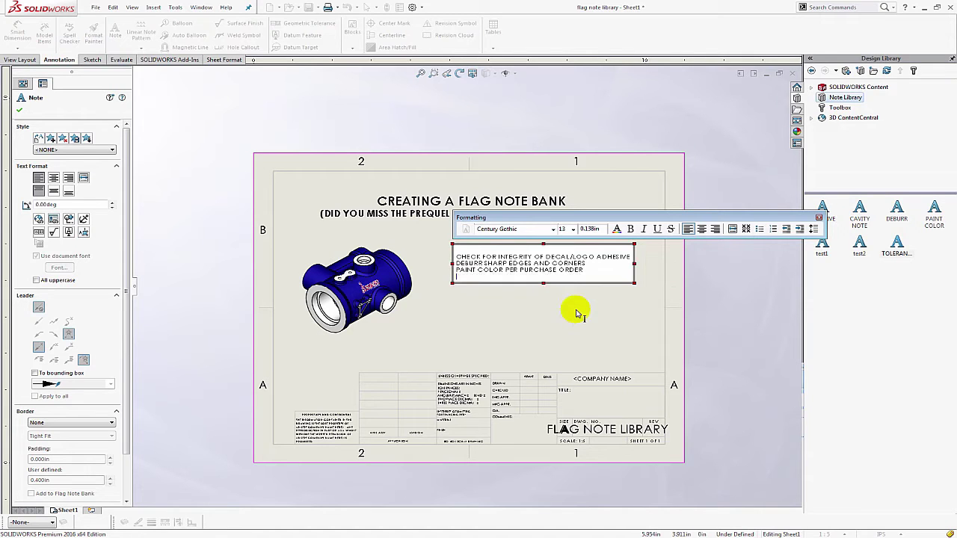
click(457, 251)
key(ctrl+v)
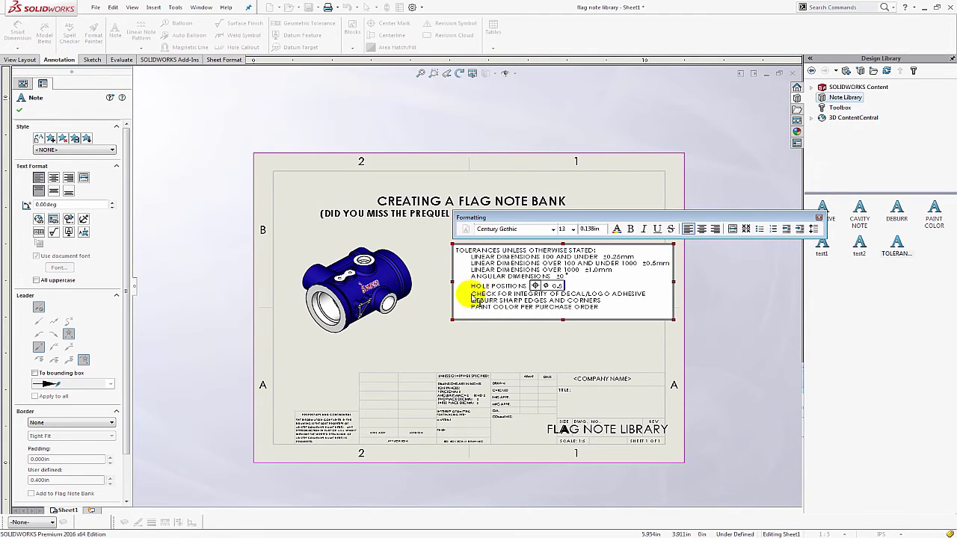
Remove the indent from the CHECK, DEBURR and PAINT COLOR lines of the note.
mouse_move(472, 293)
mouse_down()
mouse_move(583, 305)
mouse_move(598, 316)
mouse_up()
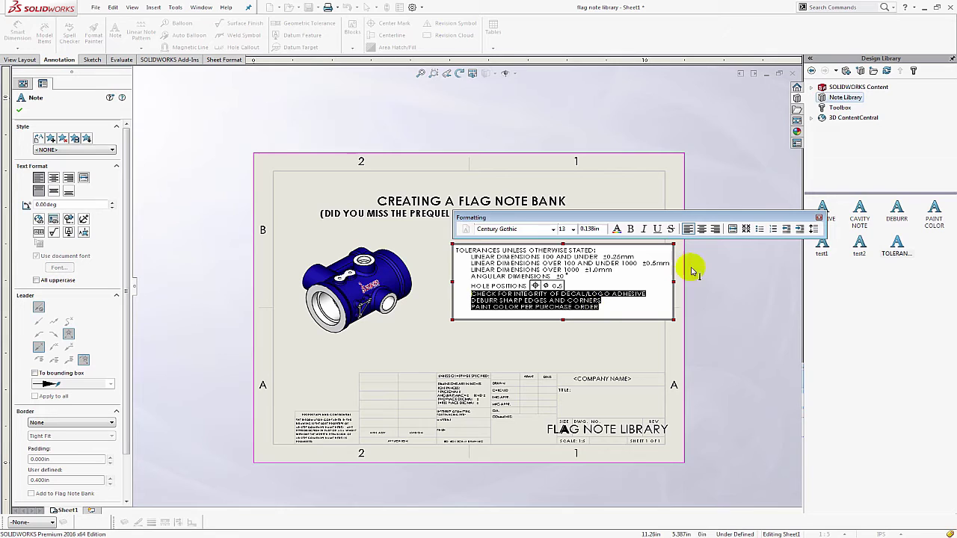
click(785, 229)
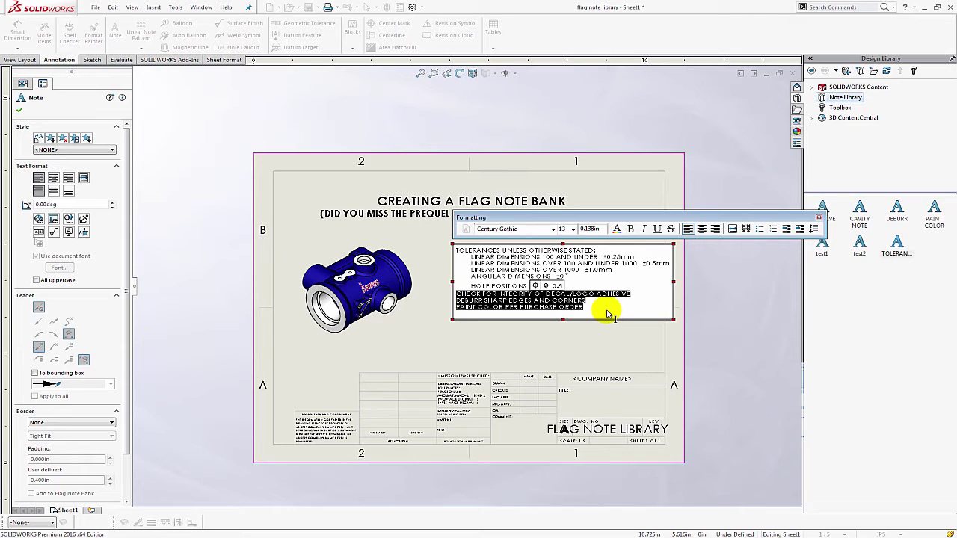
click(607, 314)
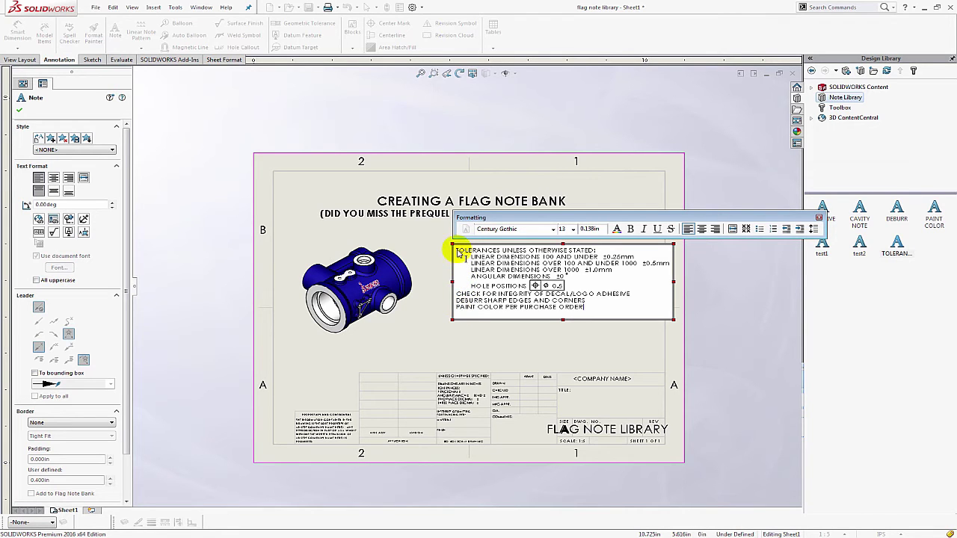
Number all note lines, with the tolerance lines as numbered sub-items under item 1.
drag(456, 251, 609, 308)
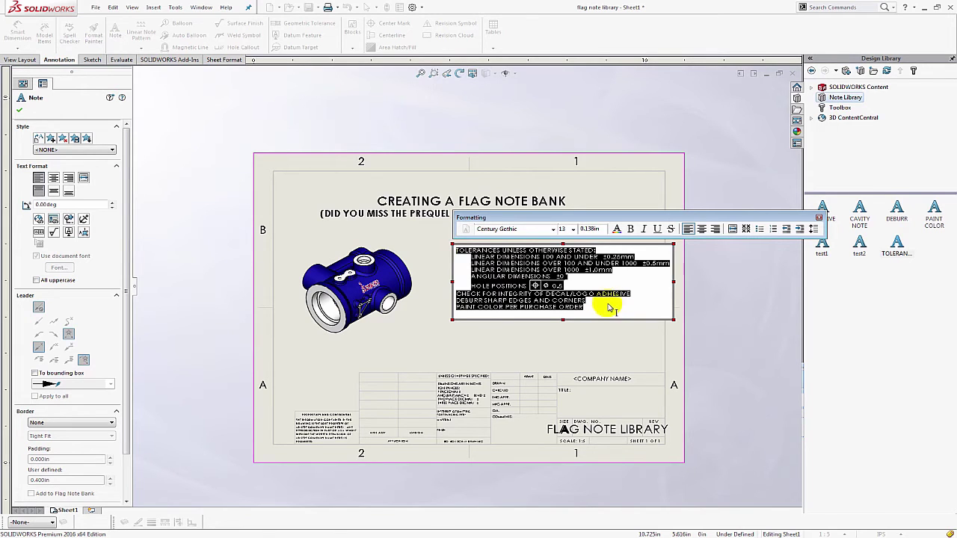
click(774, 230)
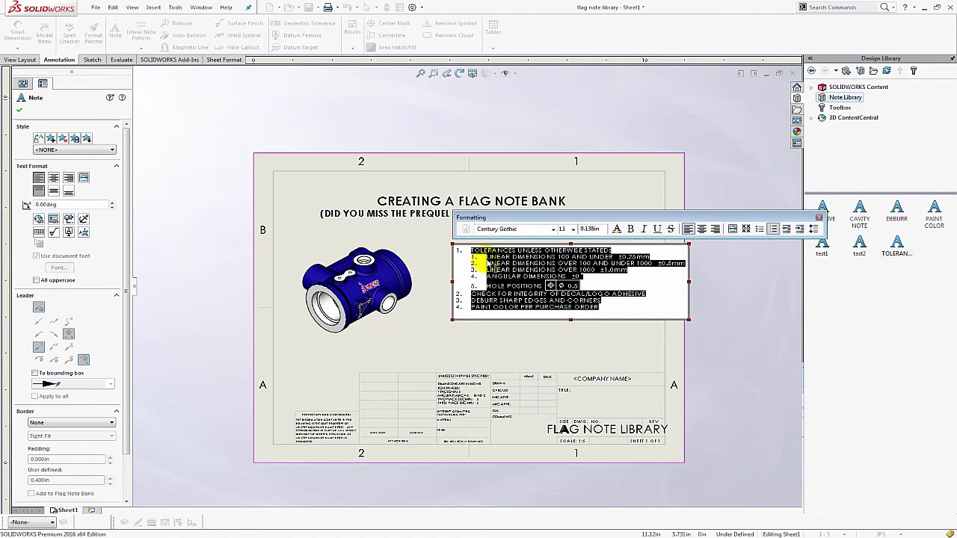
drag(486, 257, 590, 286)
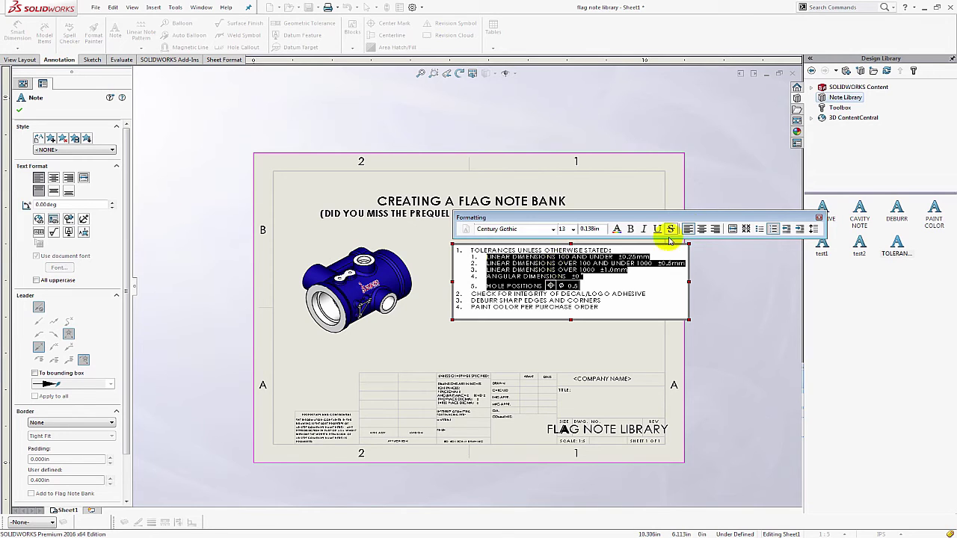
click(773, 229)
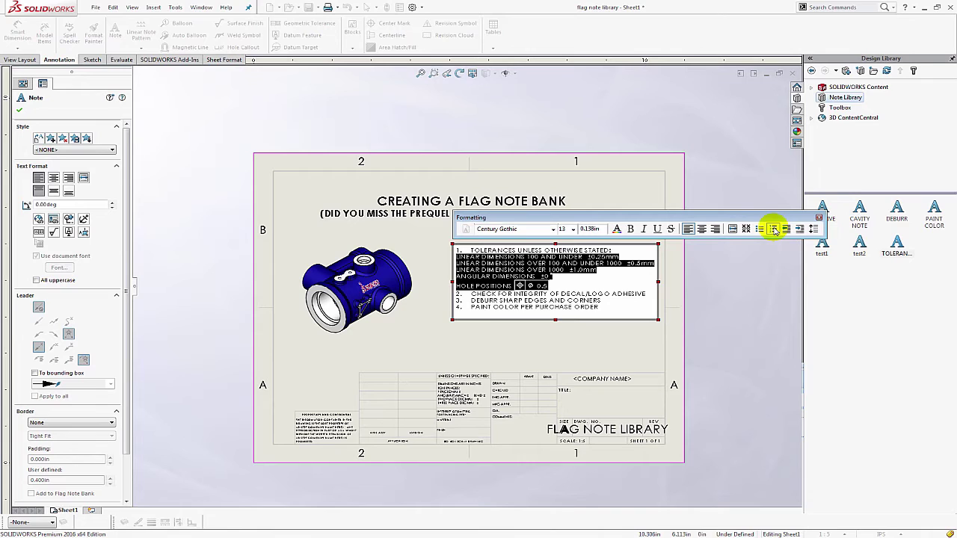
click(773, 228)
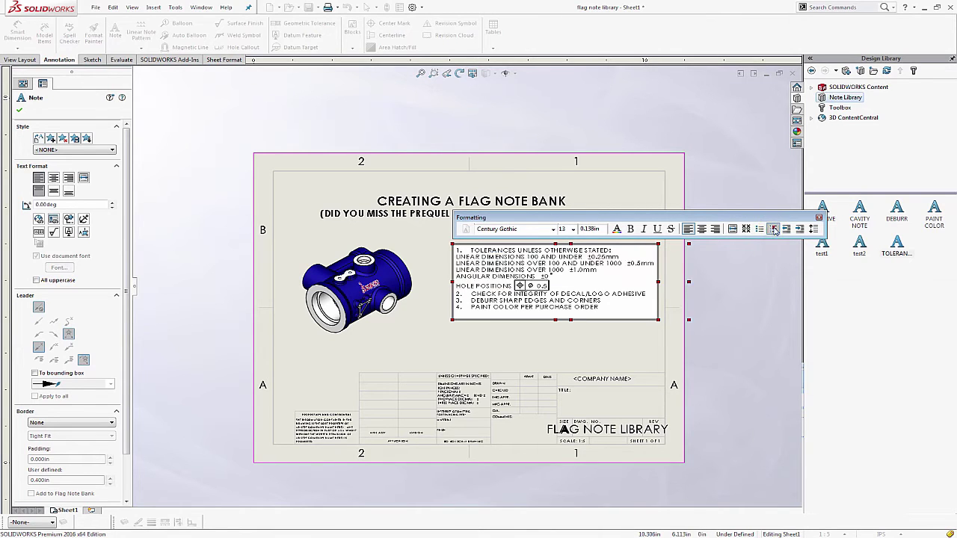
In Paragraph Properties, turn off numbering on the tolerance sub-lines and increase their indent to 20.
right_click(523, 269)
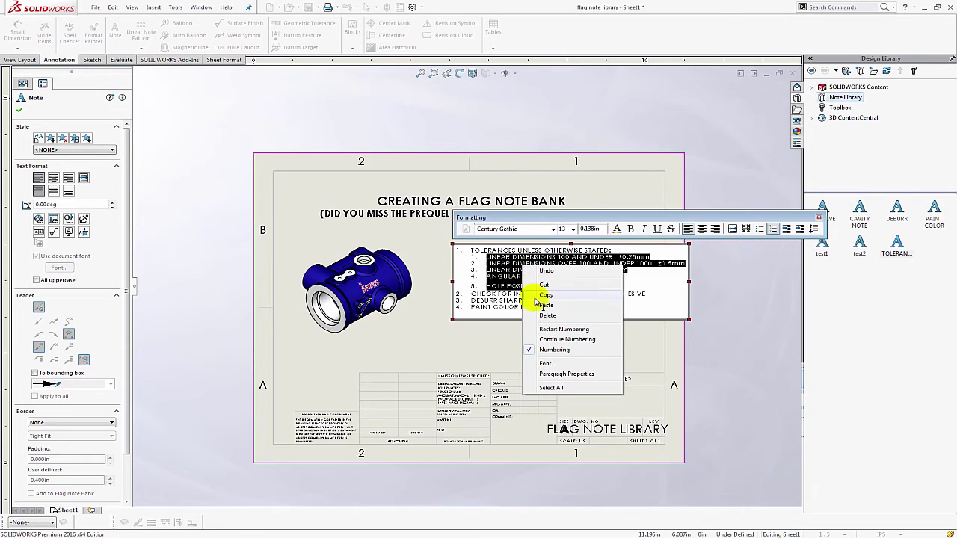
click(547, 375)
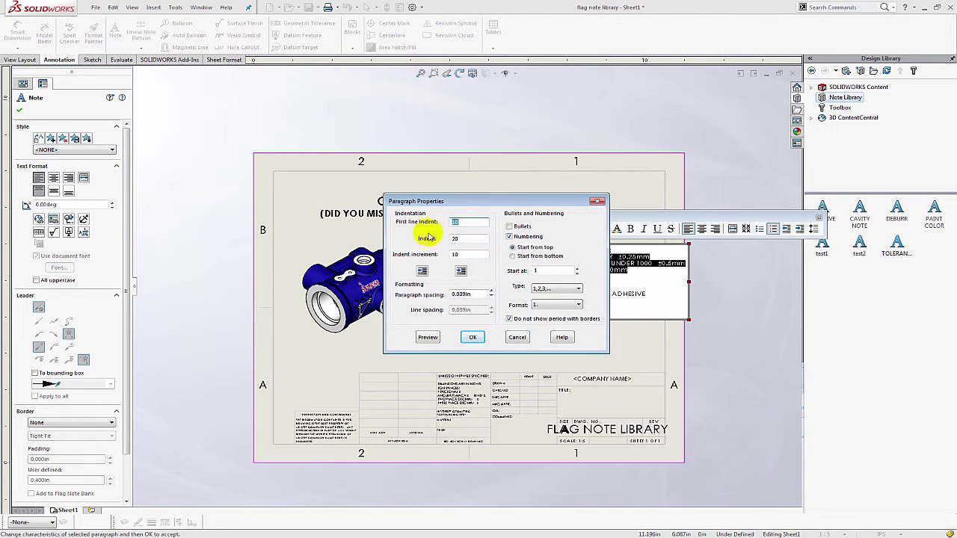
click(510, 237)
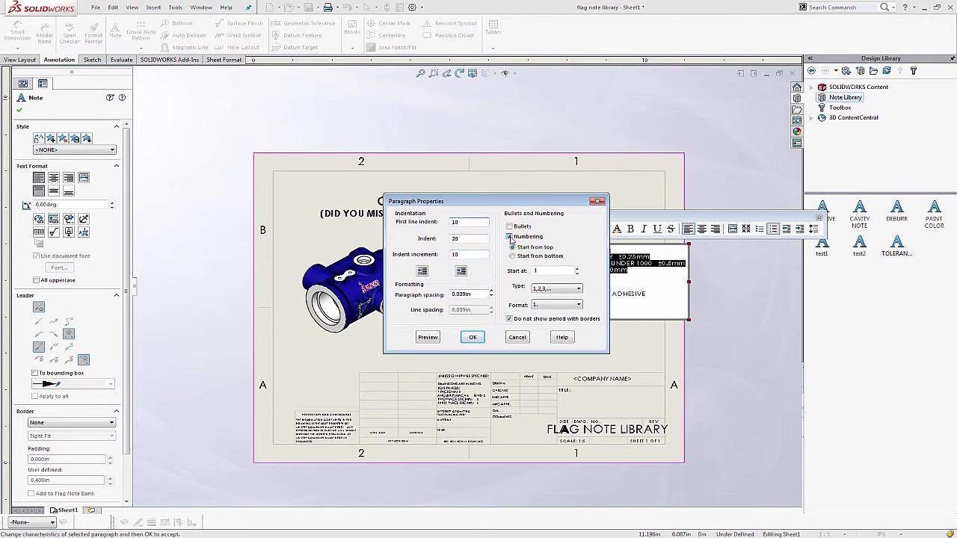
click(459, 272)
click(460, 272)
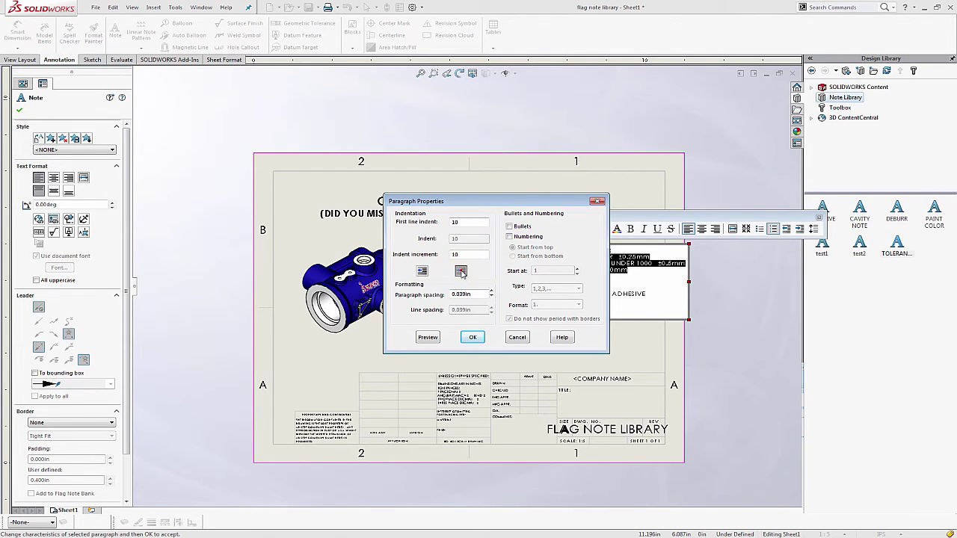
click(472, 337)
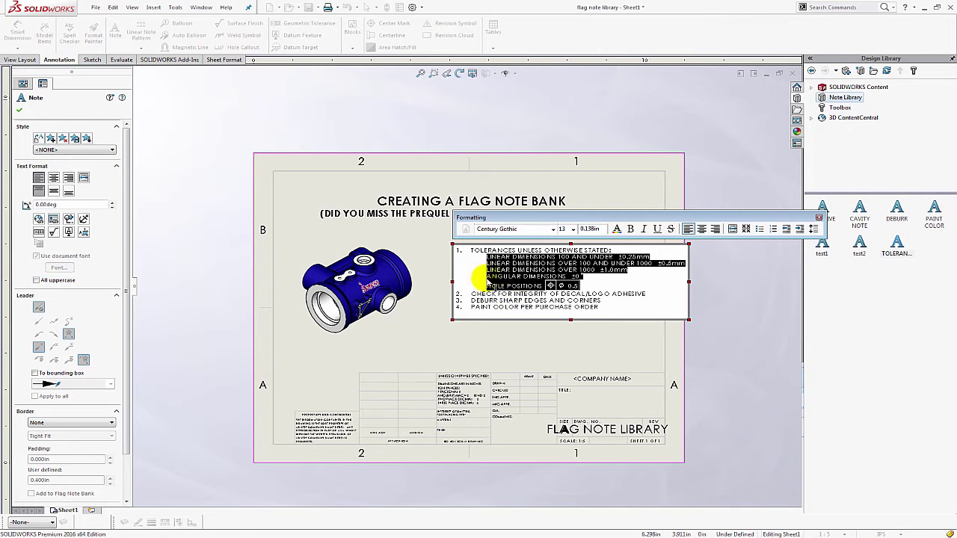
right_click(526, 269)
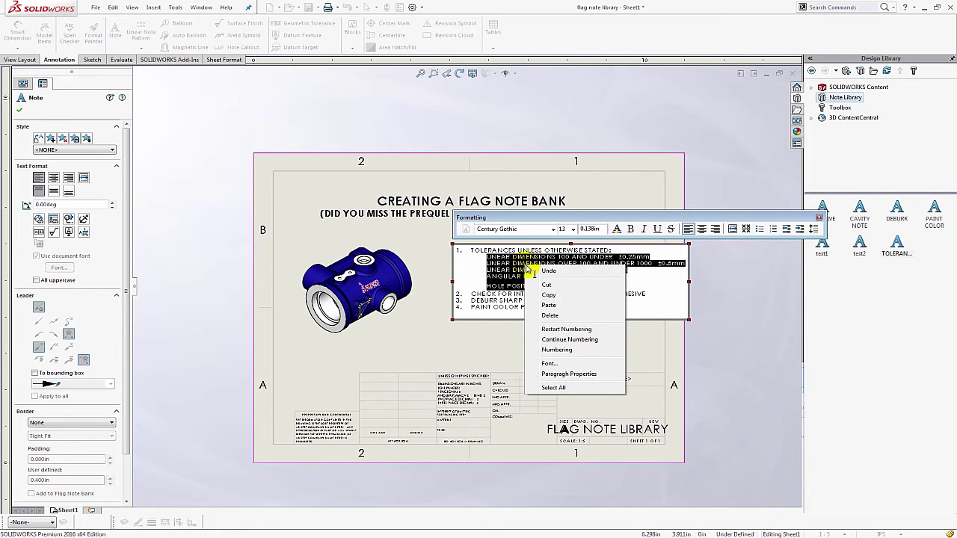
click(563, 375)
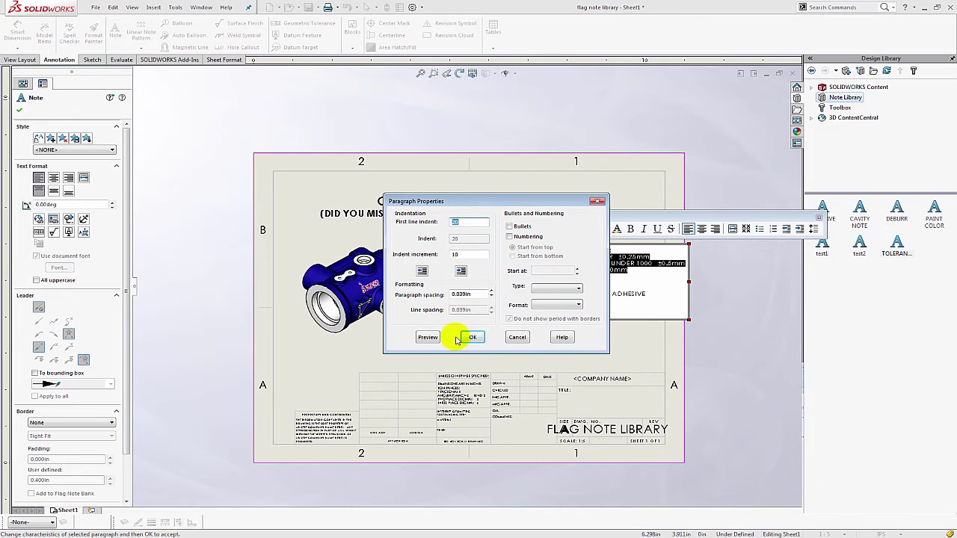
click(478, 338)
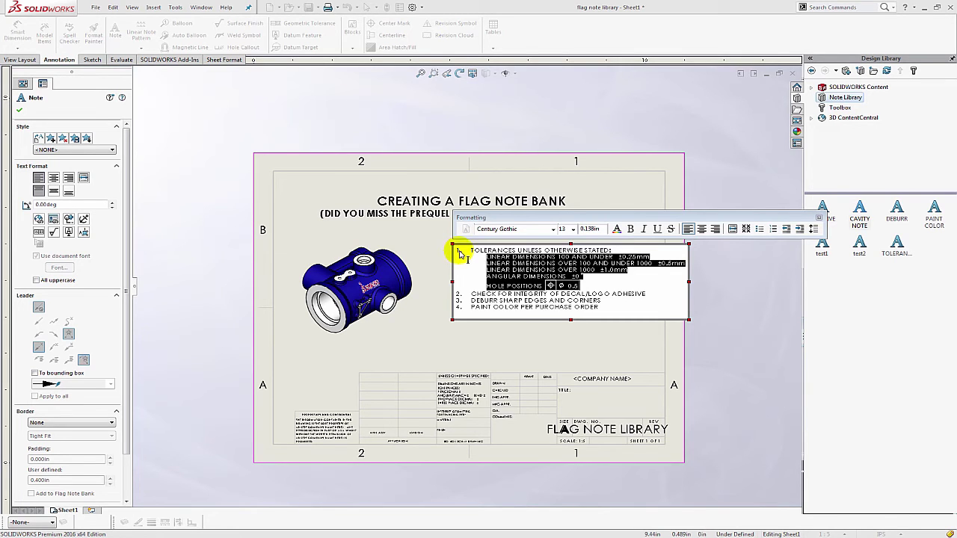
Give note items 1 and 2 a Triangle border and add them to the Flag Note Bank.
click(459, 254)
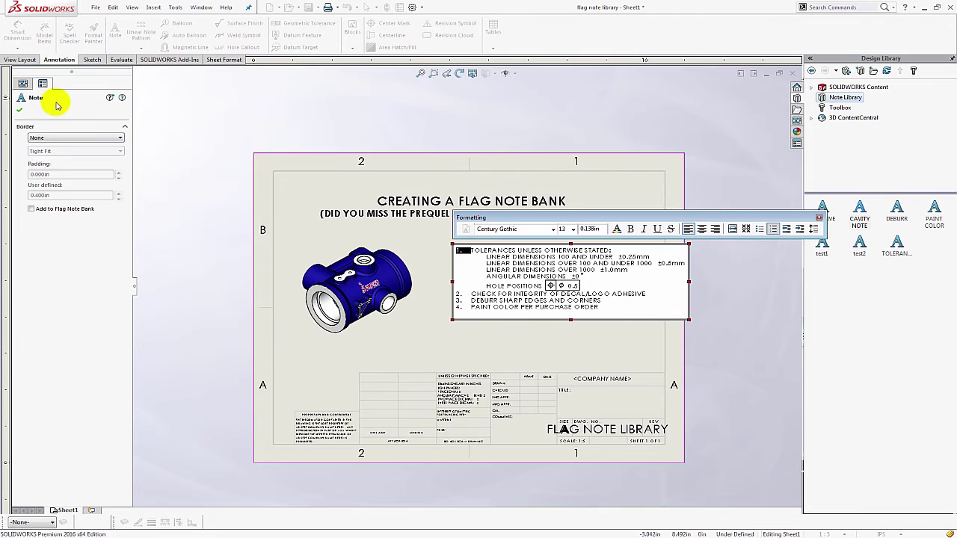
click(45, 138)
click(41, 157)
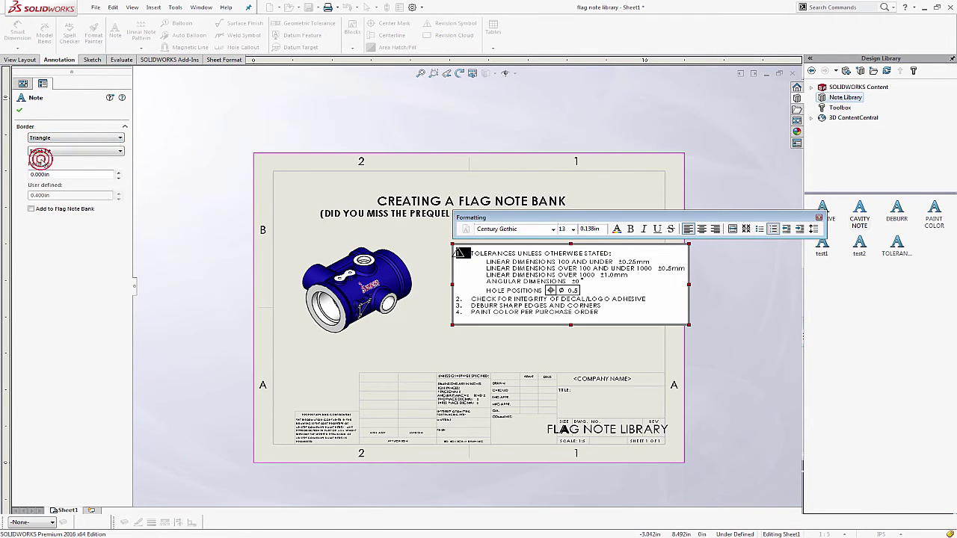
click(31, 209)
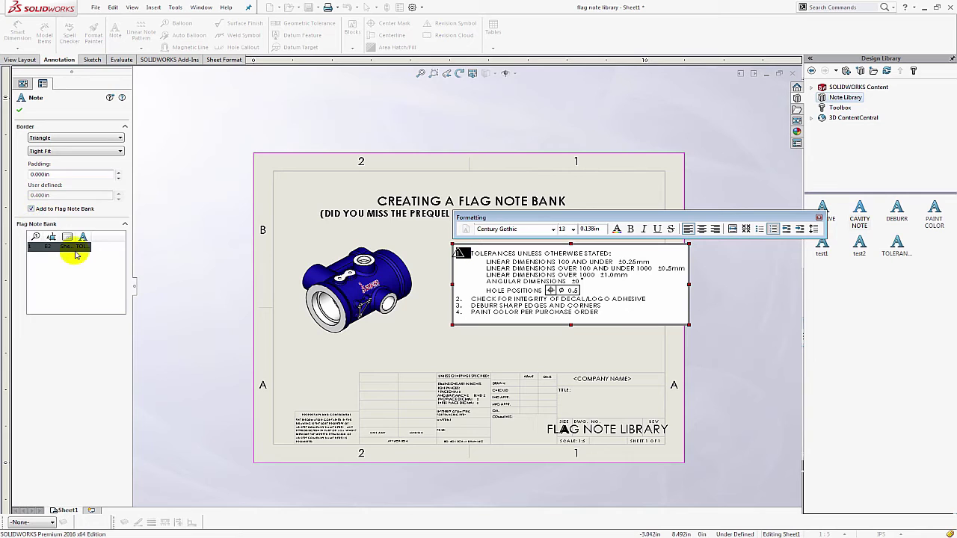
click(458, 298)
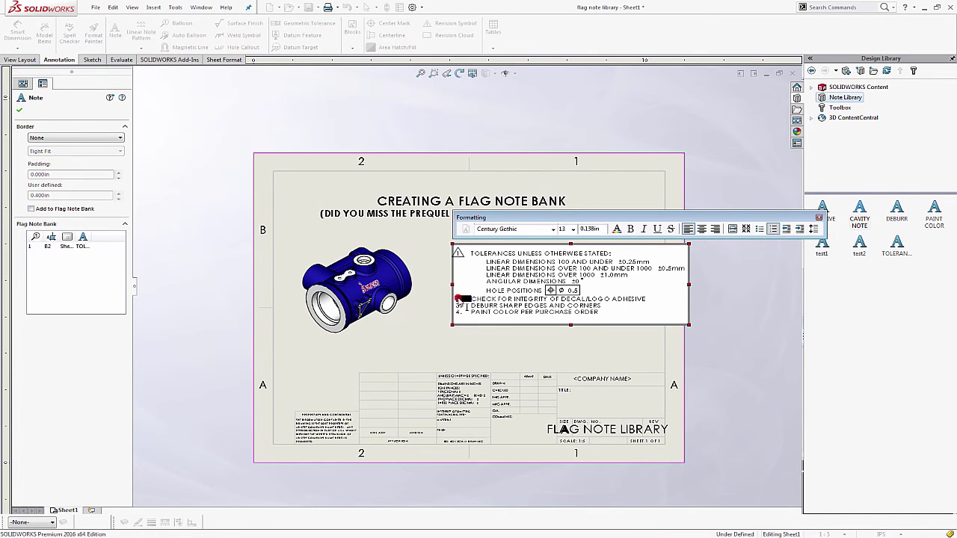
click(43, 138)
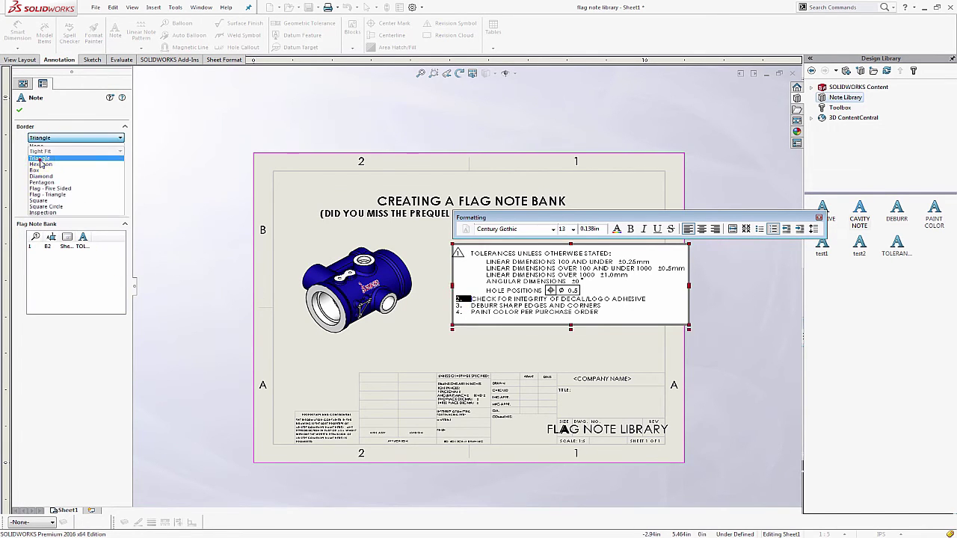
click(41, 160)
click(32, 209)
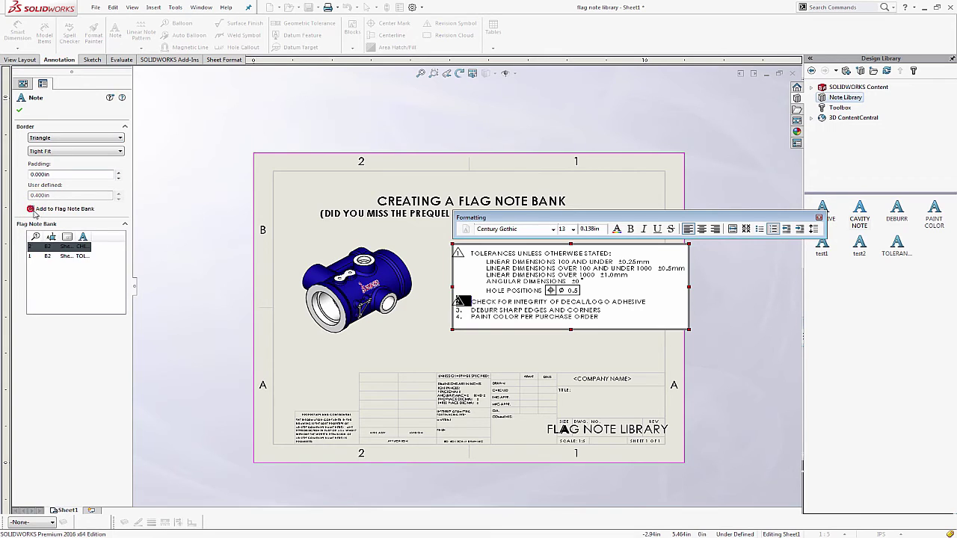
Give items 3 and 4 a Triangle border, add them to the Flag Note Bank, and confirm.
click(456, 309)
click(37, 138)
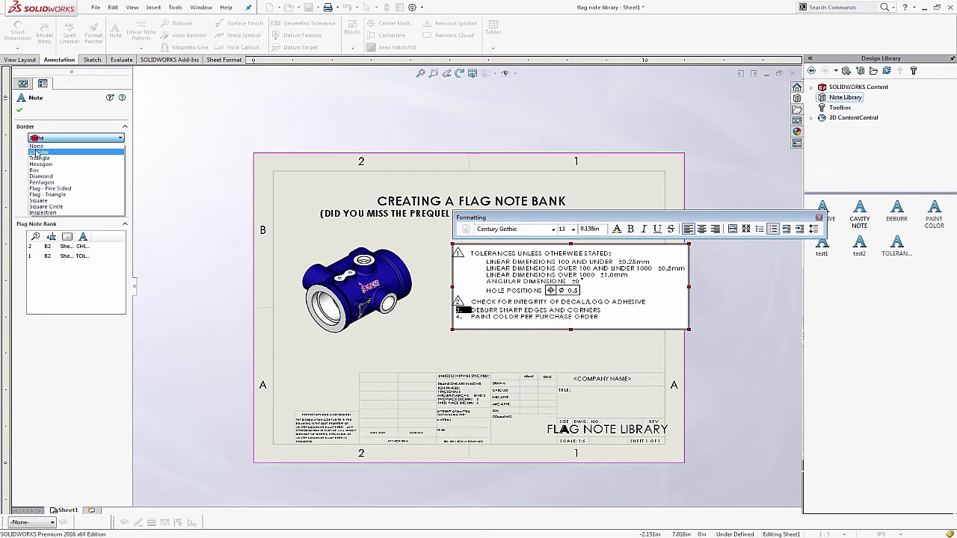
click(40, 159)
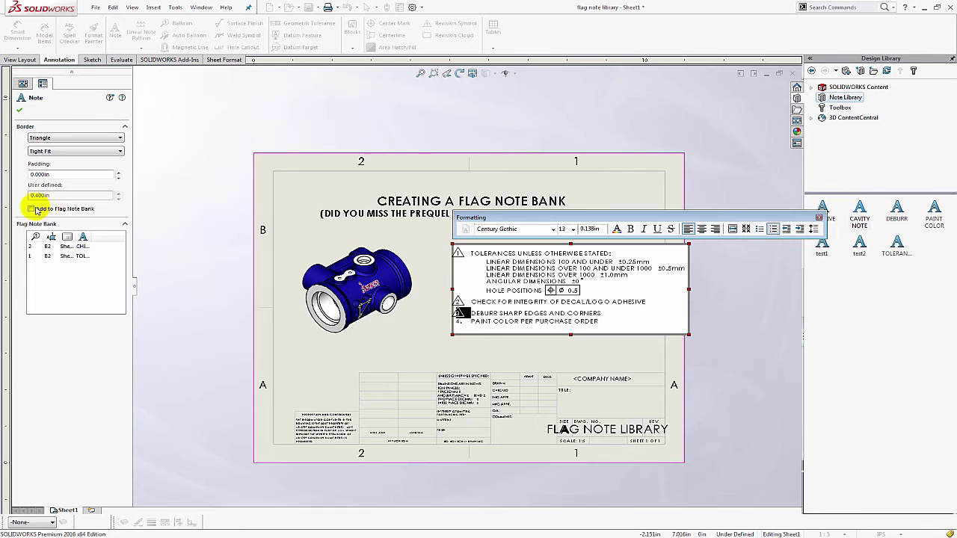
click(32, 208)
click(460, 320)
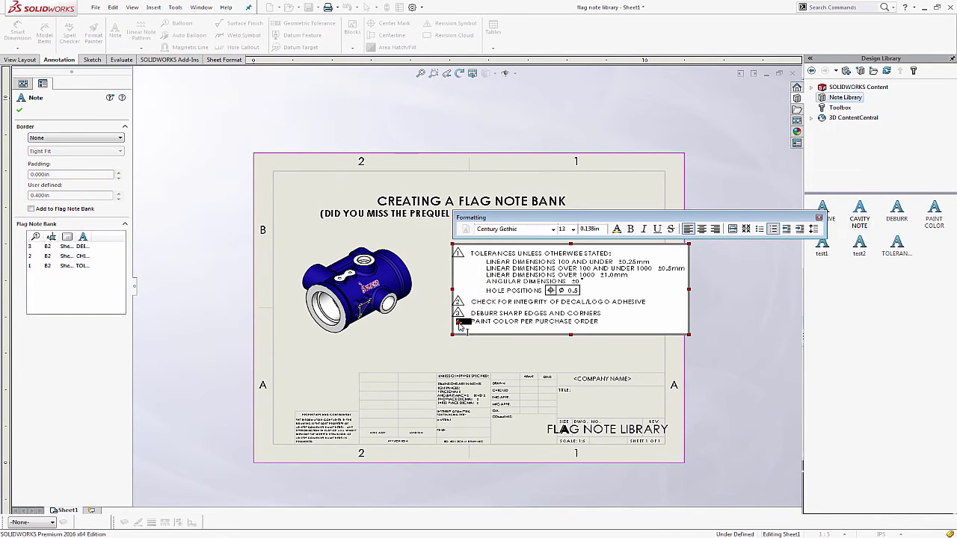
click(60, 137)
click(55, 155)
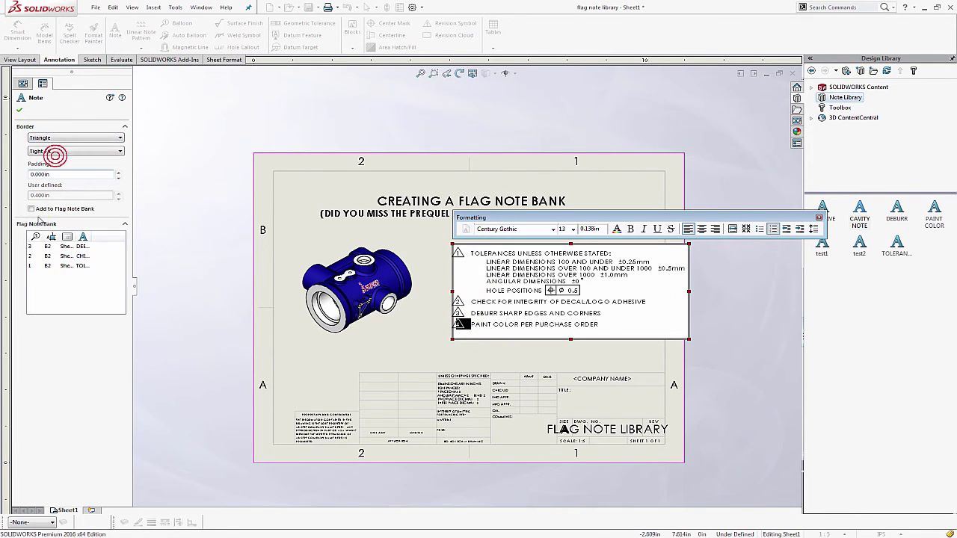
click(31, 209)
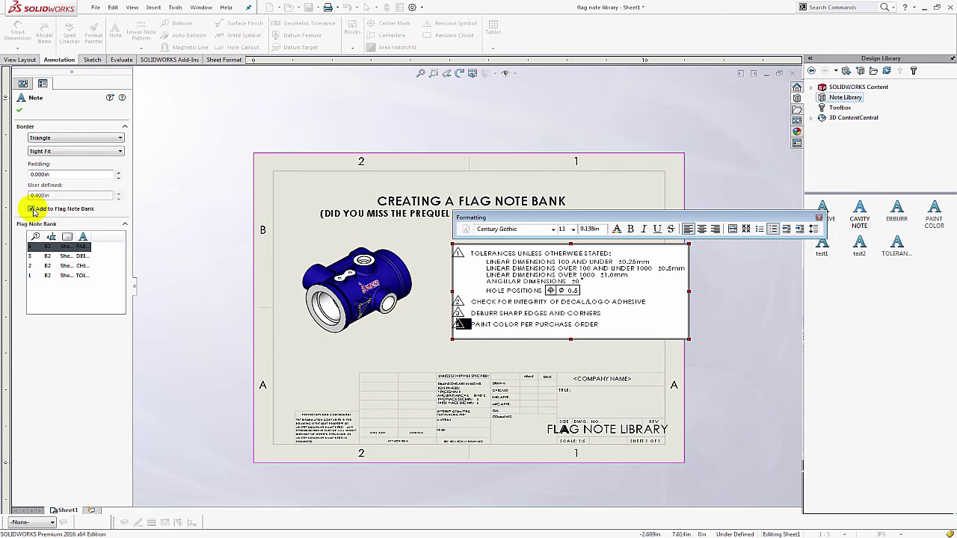
click(20, 110)
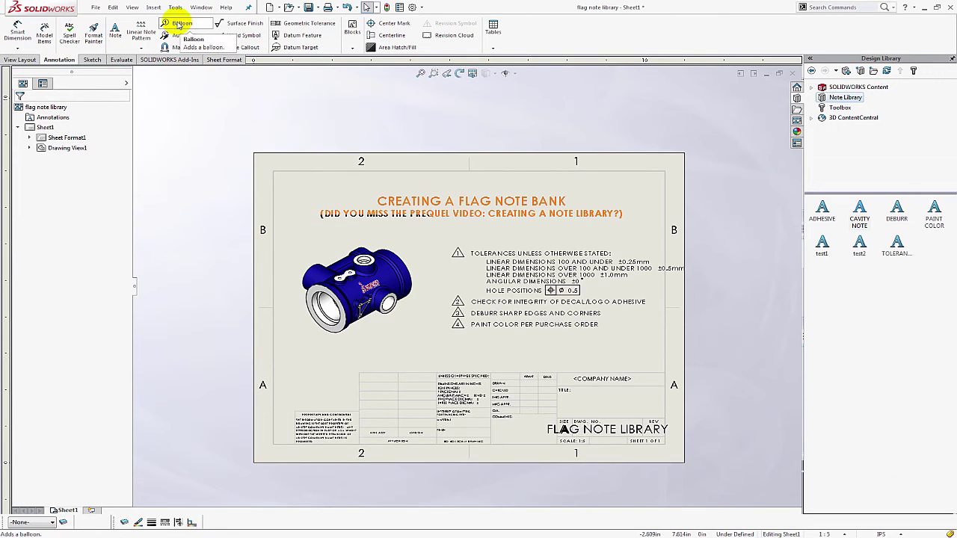
Start Balloon with the Flag Note Bank and place two flag balloons above and right of the part.
click(179, 23)
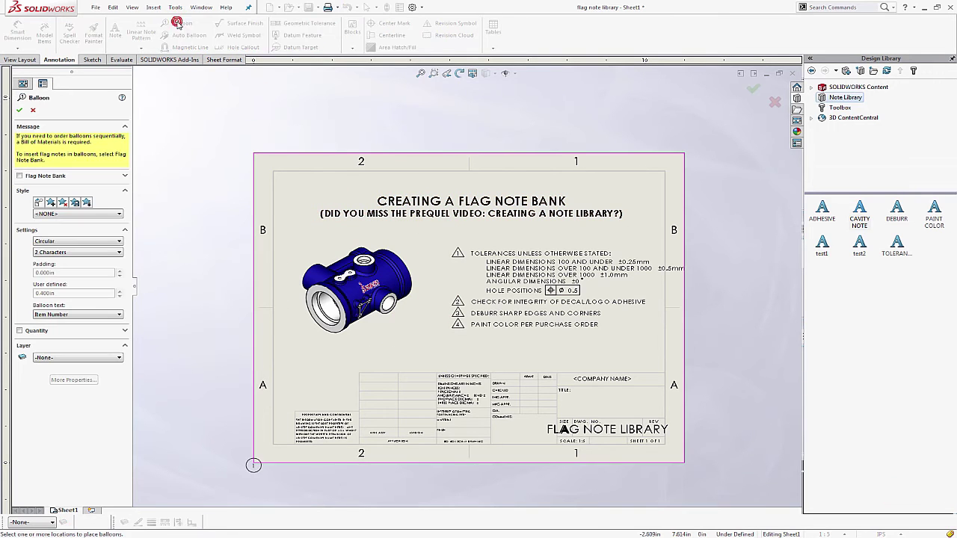
click(20, 176)
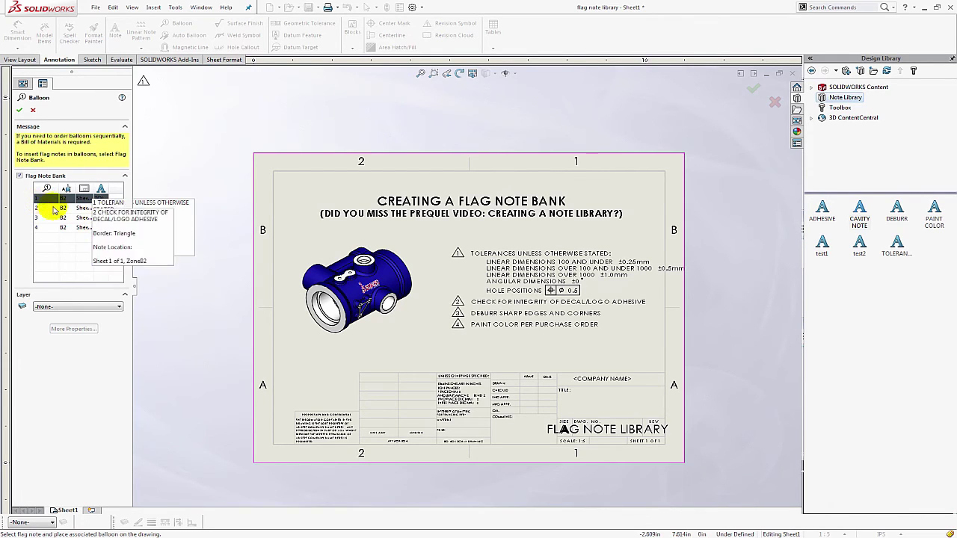
click(367, 261)
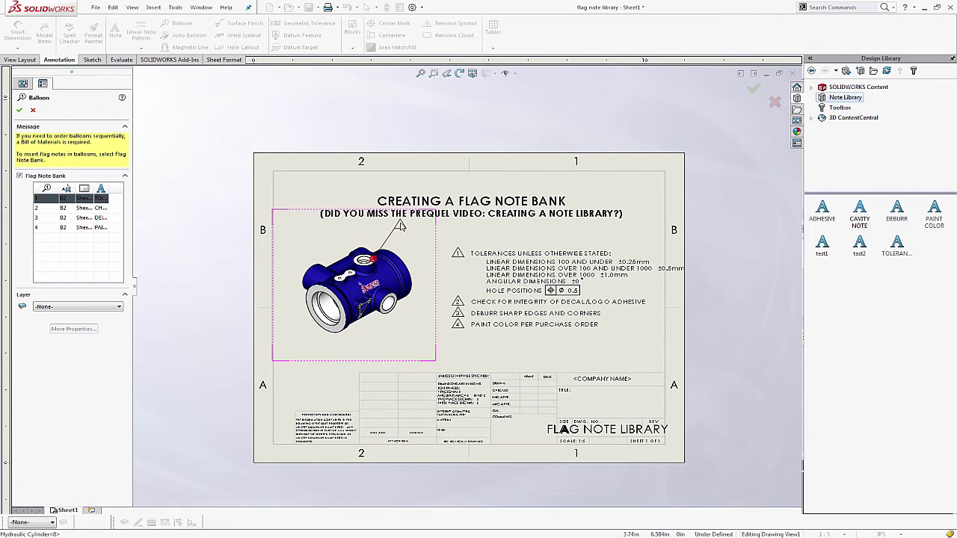
click(404, 233)
click(405, 263)
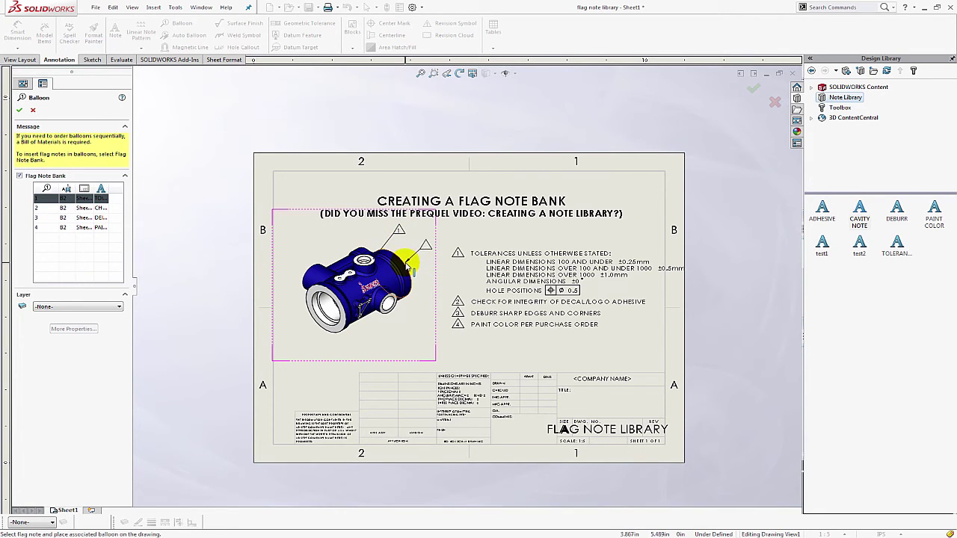
click(428, 244)
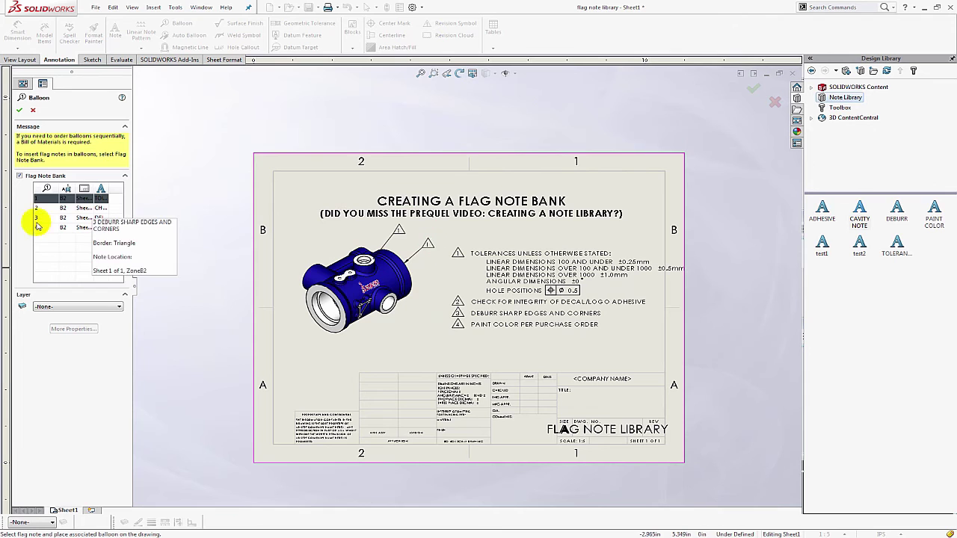
Place flag balloons for notes 2 and 3 with leaders to the part, below the view.
click(47, 209)
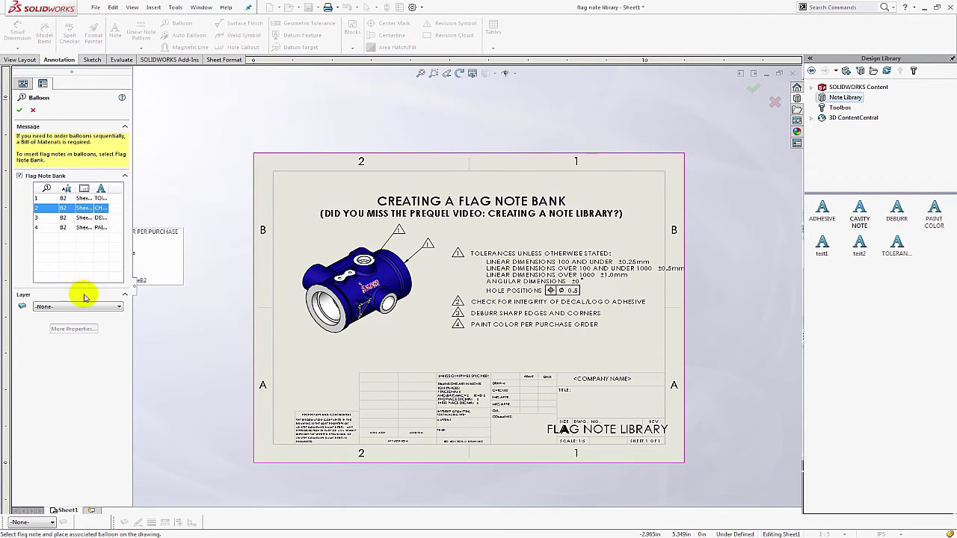
click(368, 305)
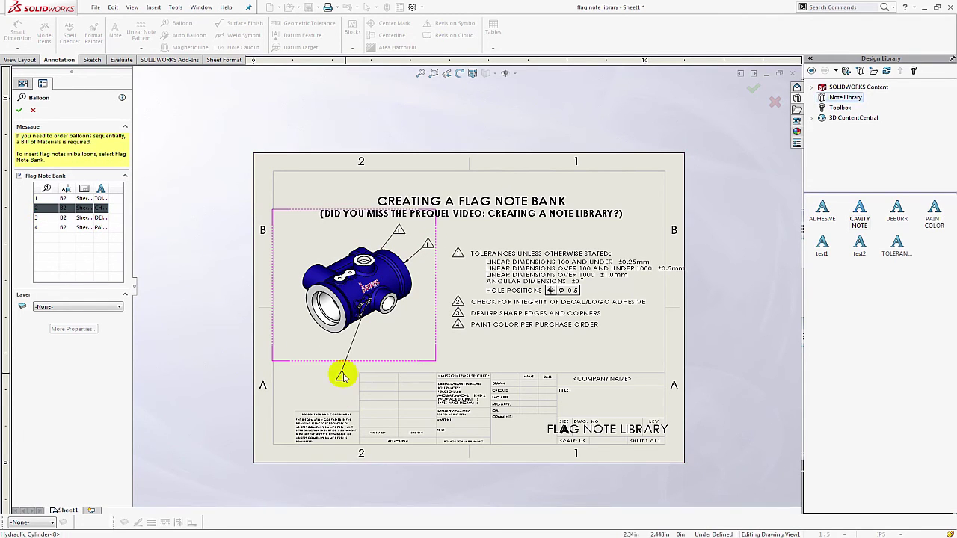
click(354, 367)
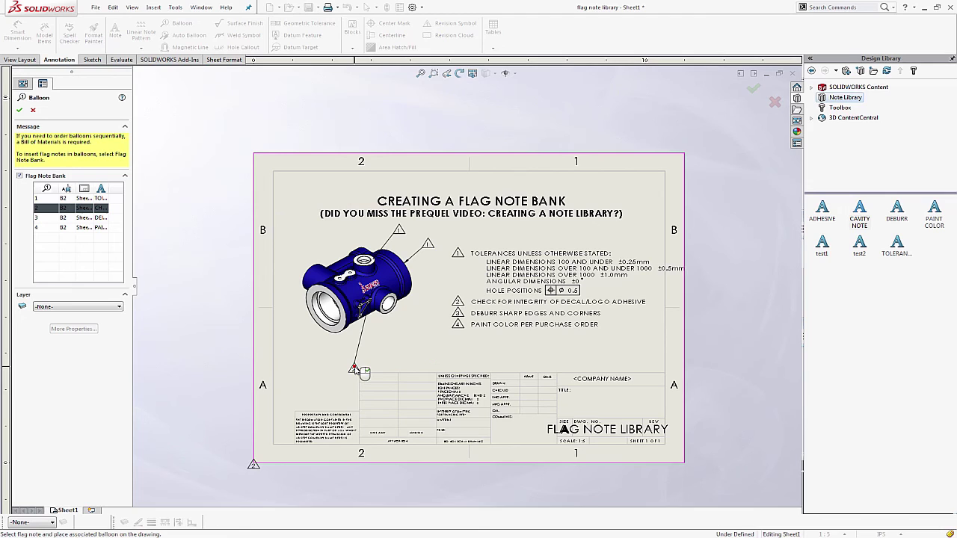
click(43, 221)
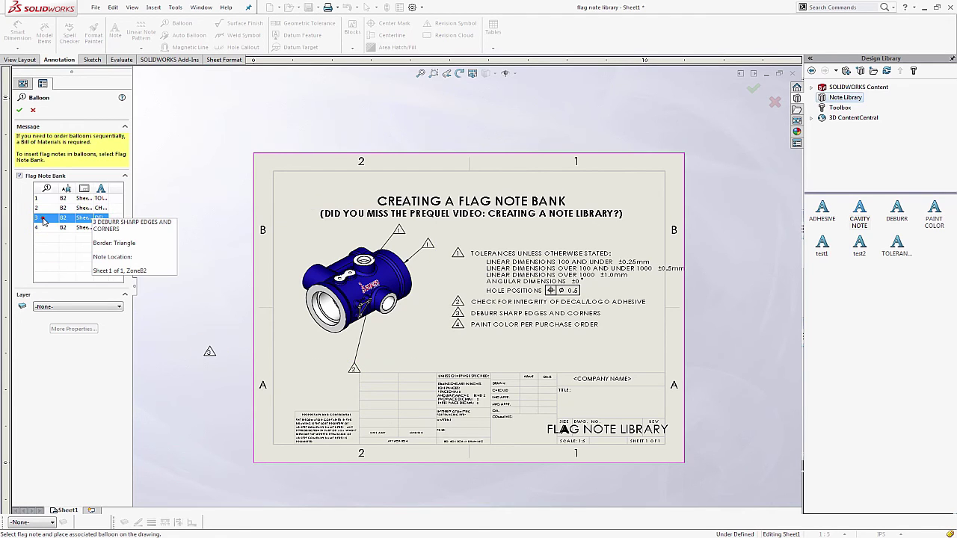
click(324, 334)
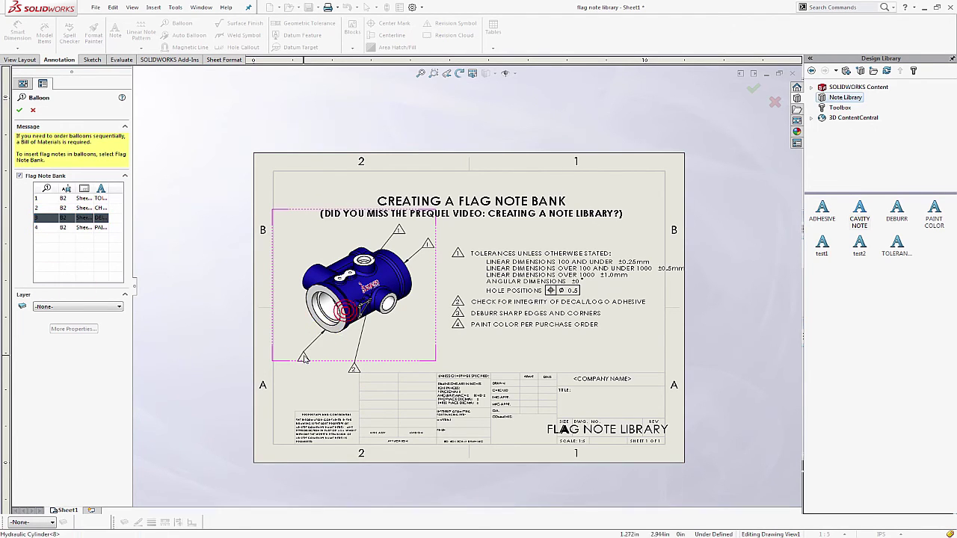
click(389, 342)
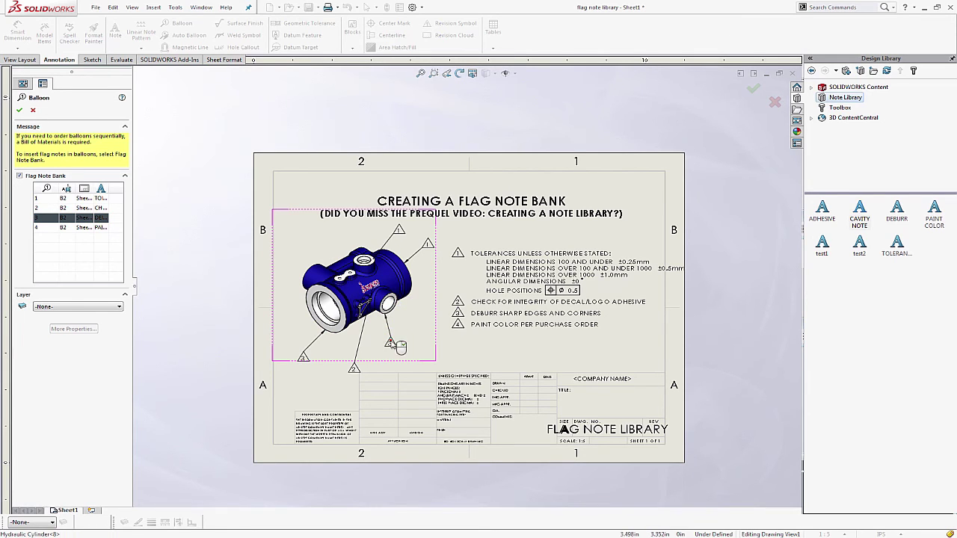
Add a note 4 flag balloon at the part's left and finish ballooning.
click(434, 269)
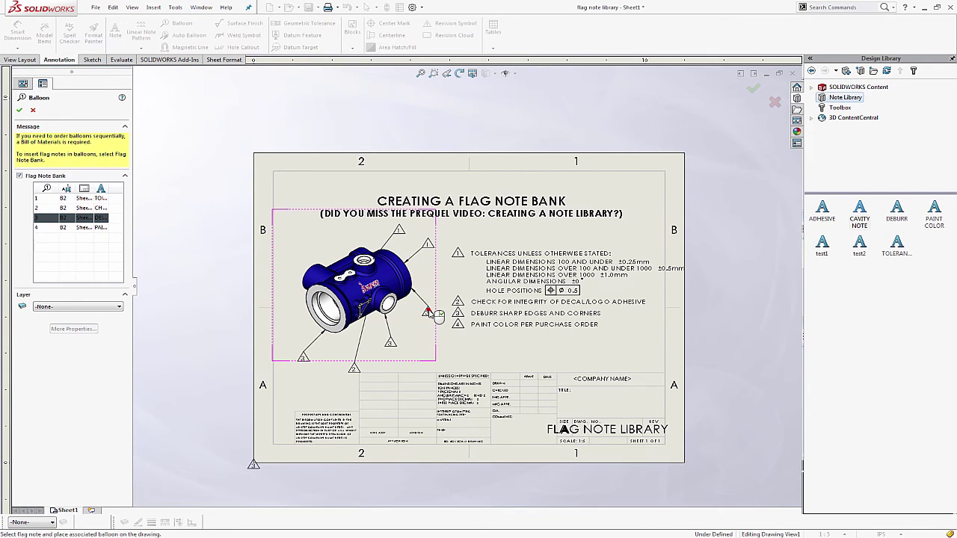
click(43, 227)
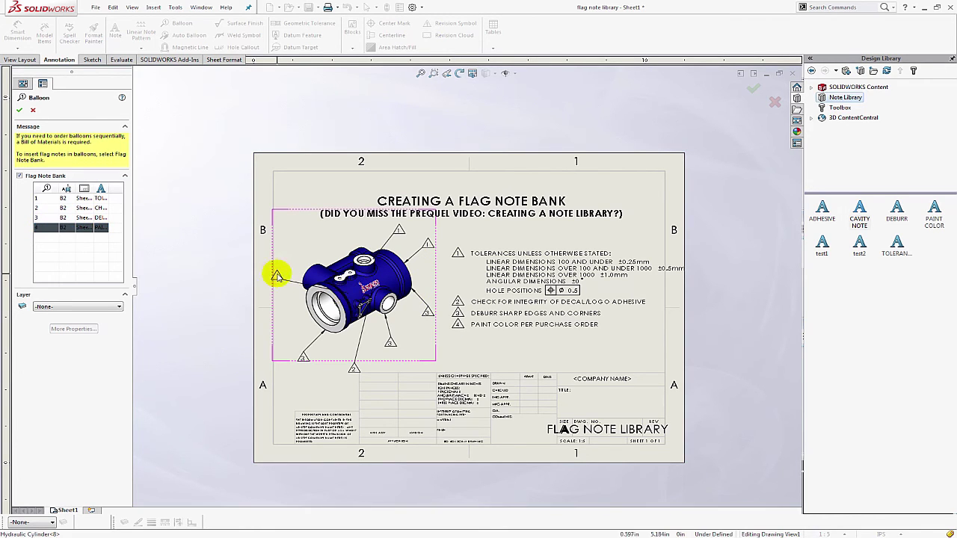
click(291, 272)
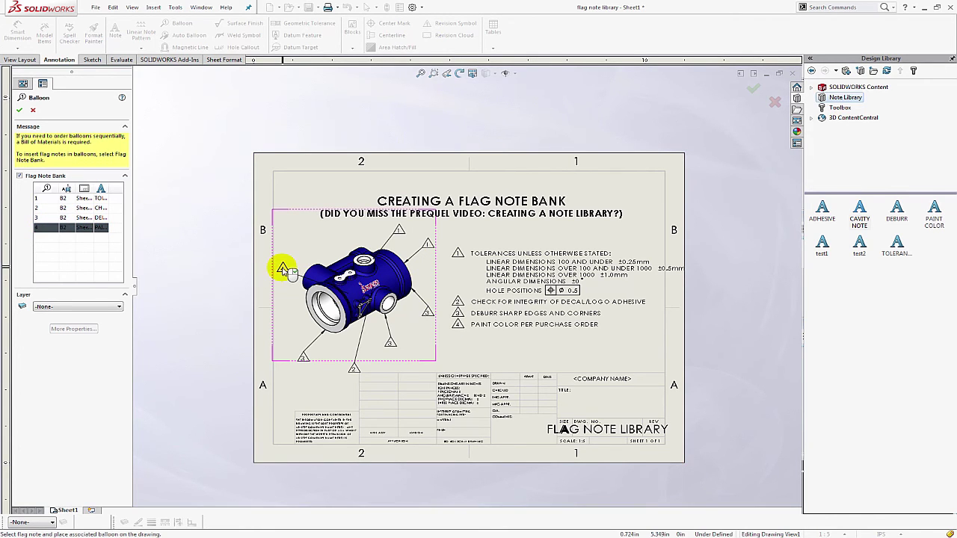
key(Escape)
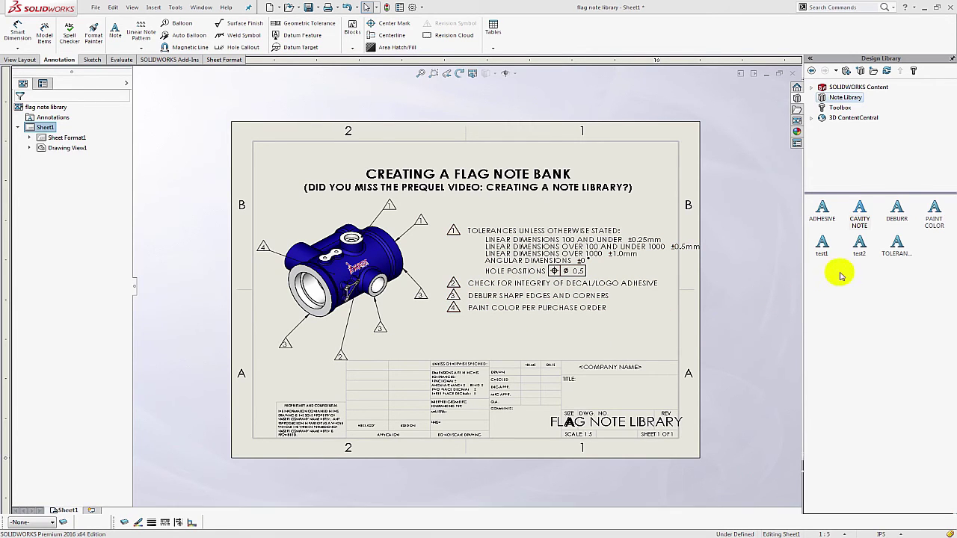
Drop the Note Library's CAVITY NOTE onto the sheet just below the existing note list.
click(861, 218)
mouse_move(862, 221)
mouse_down()
mouse_move(737, 306)
mouse_move(645, 326)
mouse_move(491, 333)
mouse_move(482, 314)
mouse_up()
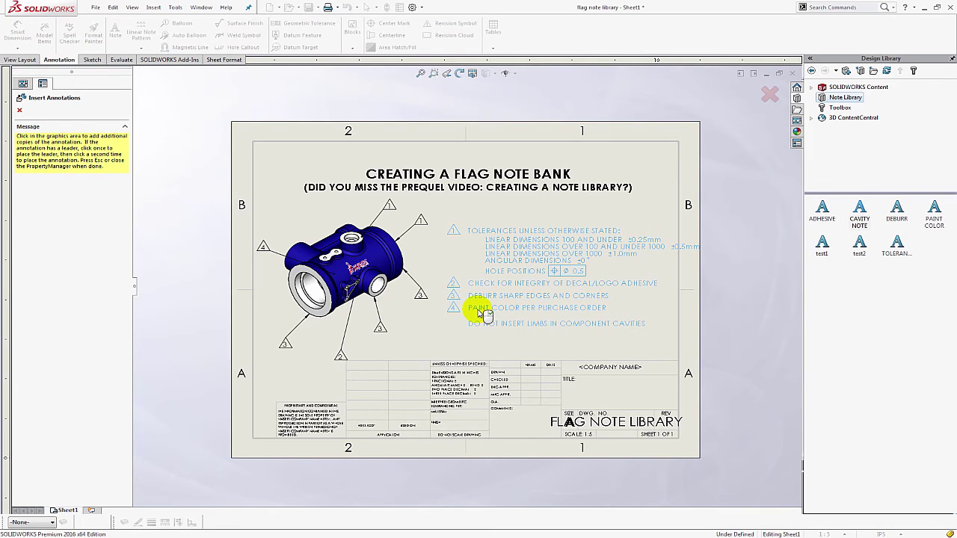
key(Escape)
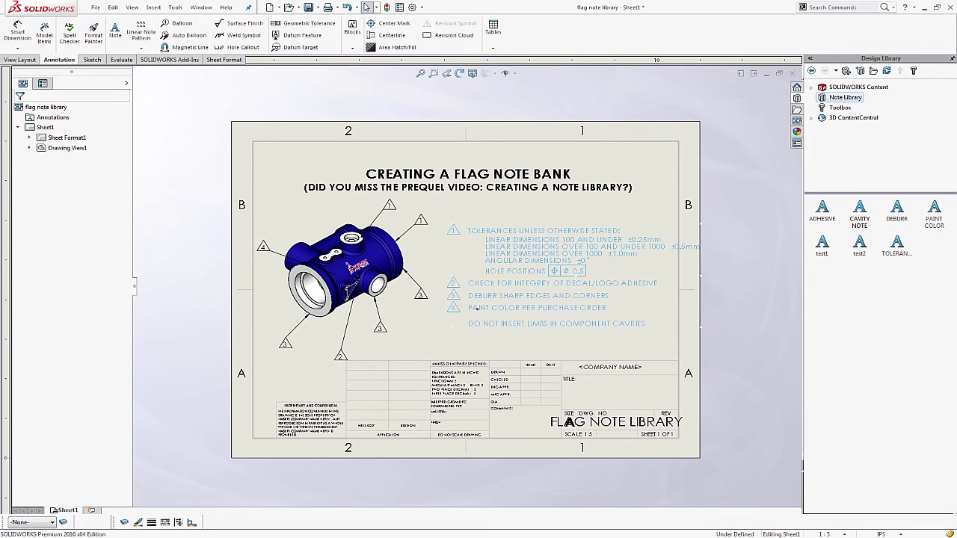
Move the DO NOT INSERT LIMBS text into a new line 3 after the ADHESIVE line.
double_click(479, 312)
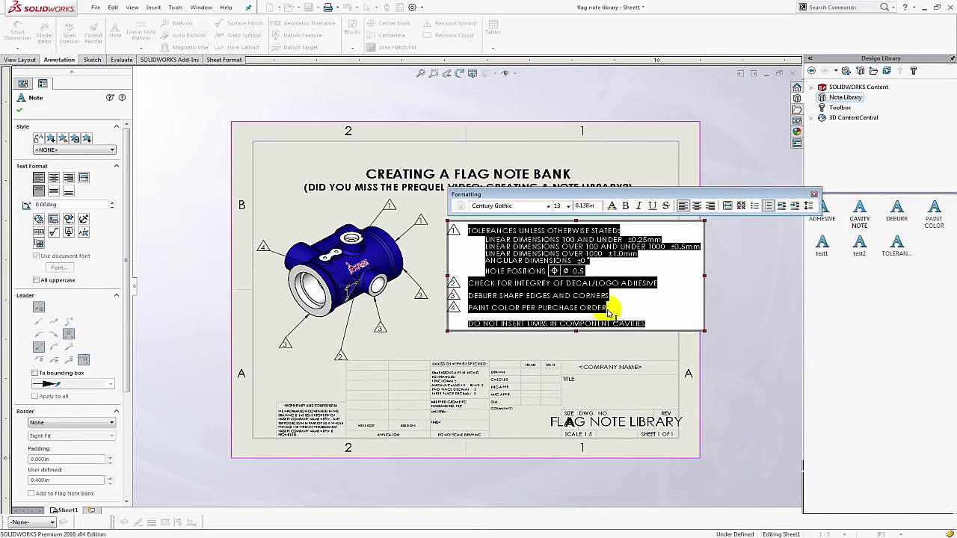
click(664, 285)
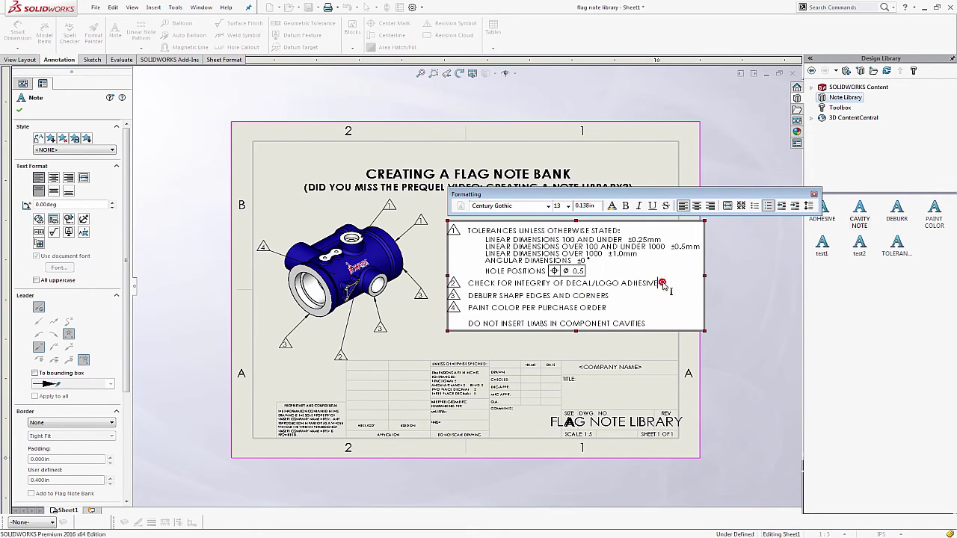
key(Return)
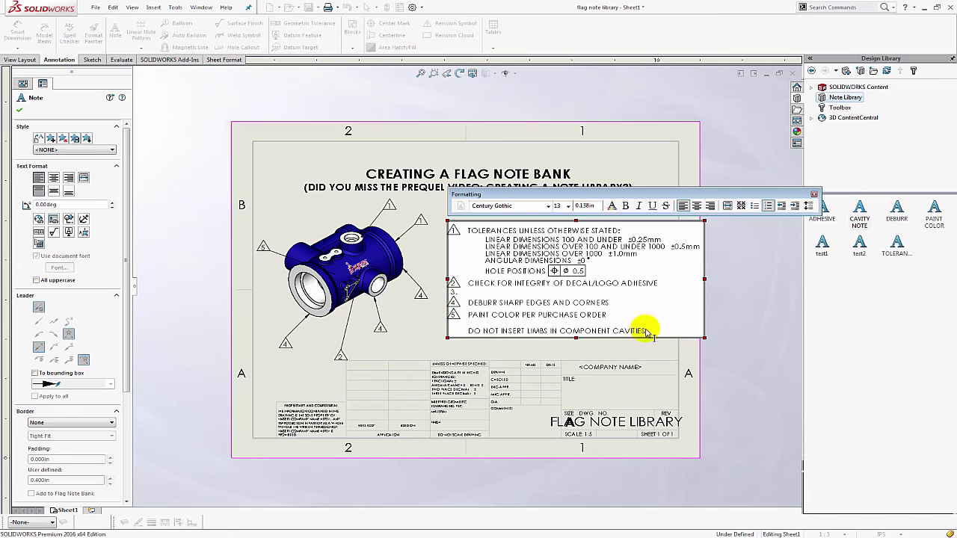
drag(647, 330, 471, 338)
key(ctrl+c)
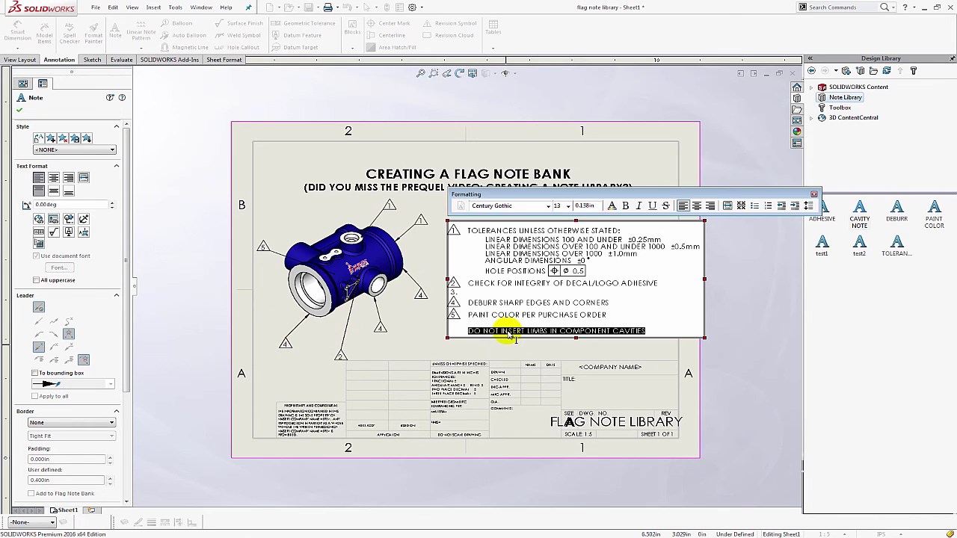
key(Delete)
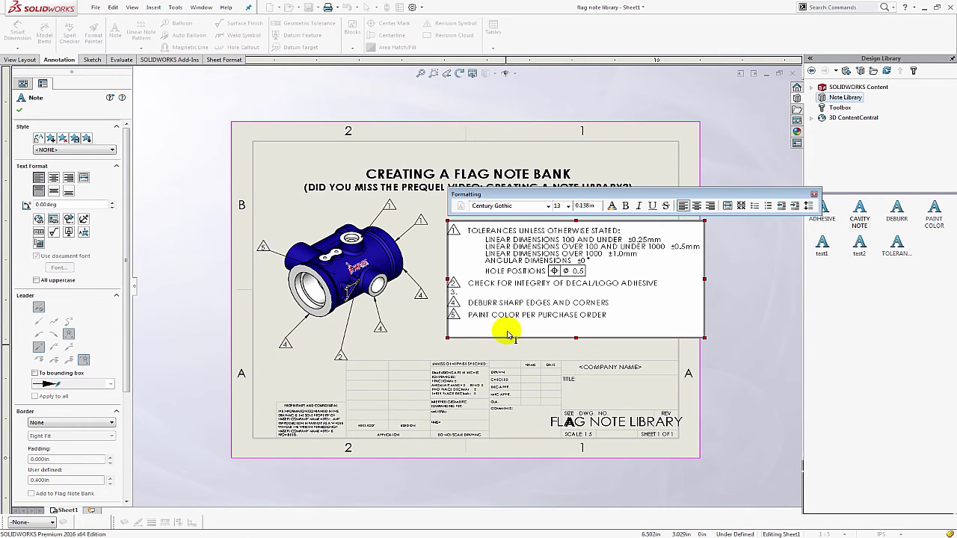
key(BackSpace)
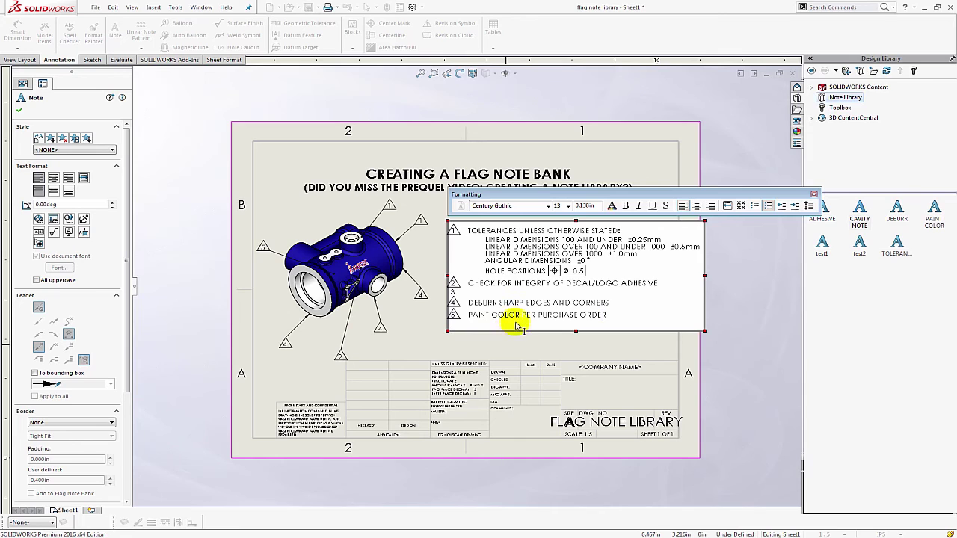
click(481, 293)
key(ctrl+v)
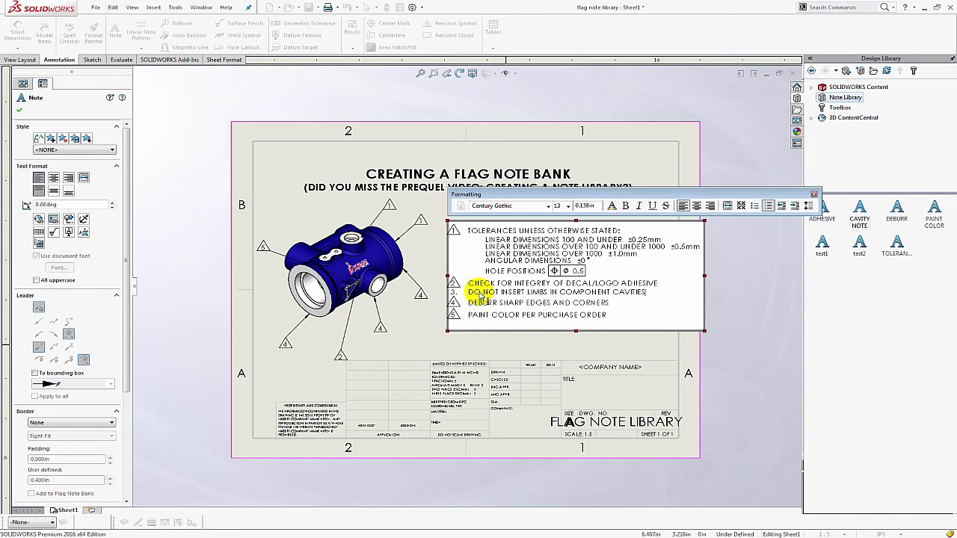
Give line 3 a Triangle border, add it to the Flag Note Bank, and accept the note.
double_click(453, 292)
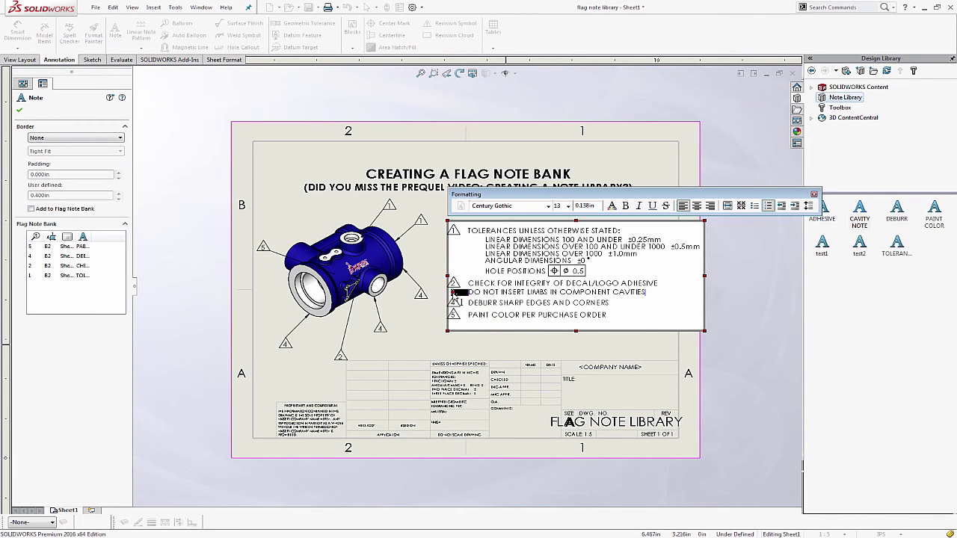
click(73, 138)
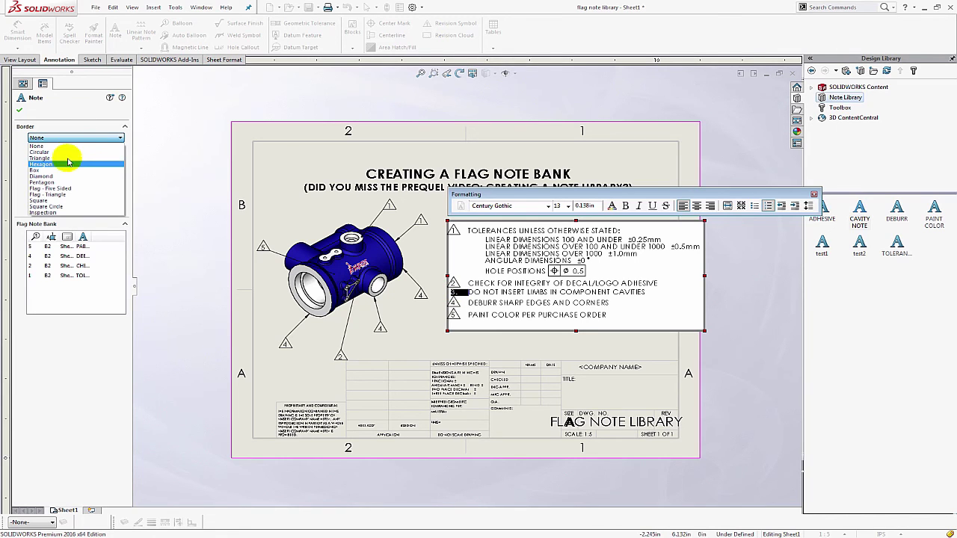
click(41, 157)
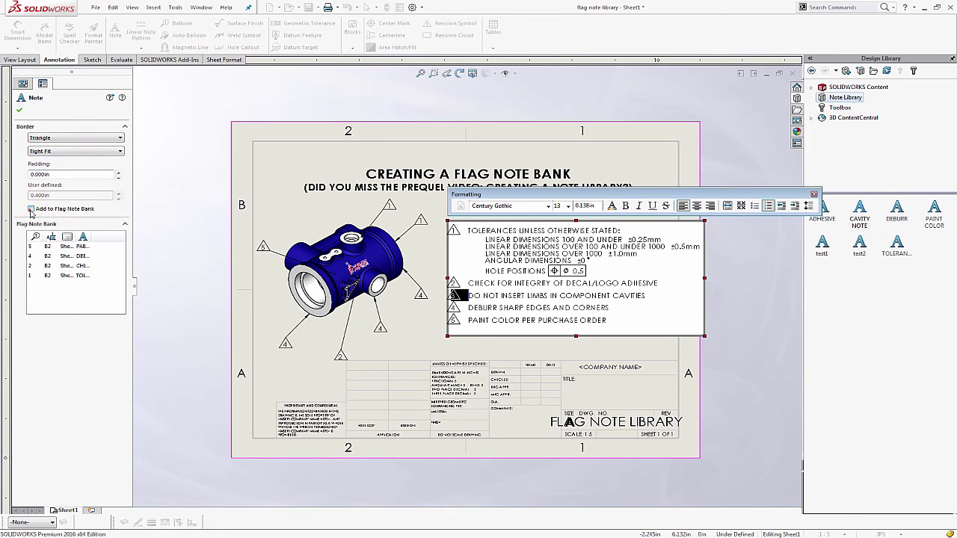
click(31, 209)
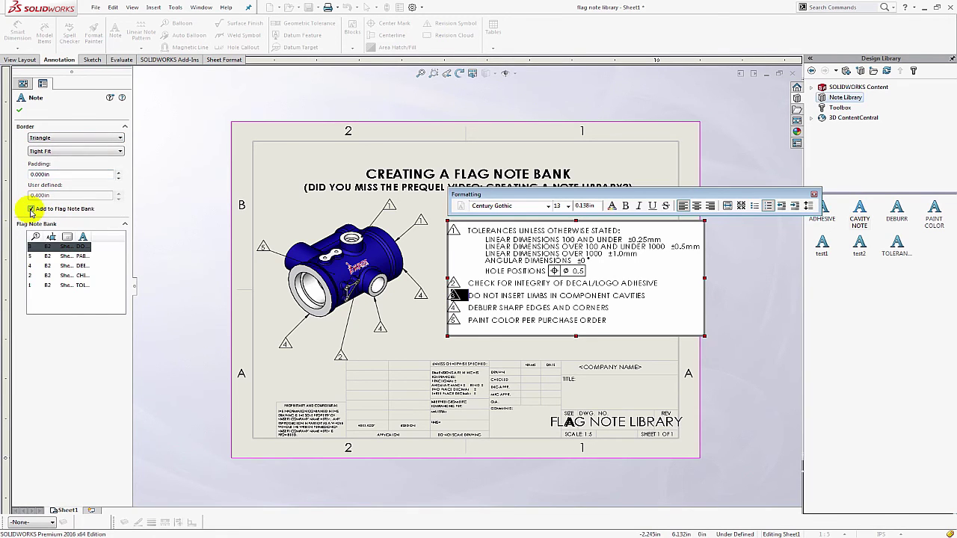
click(19, 110)
click(173, 23)
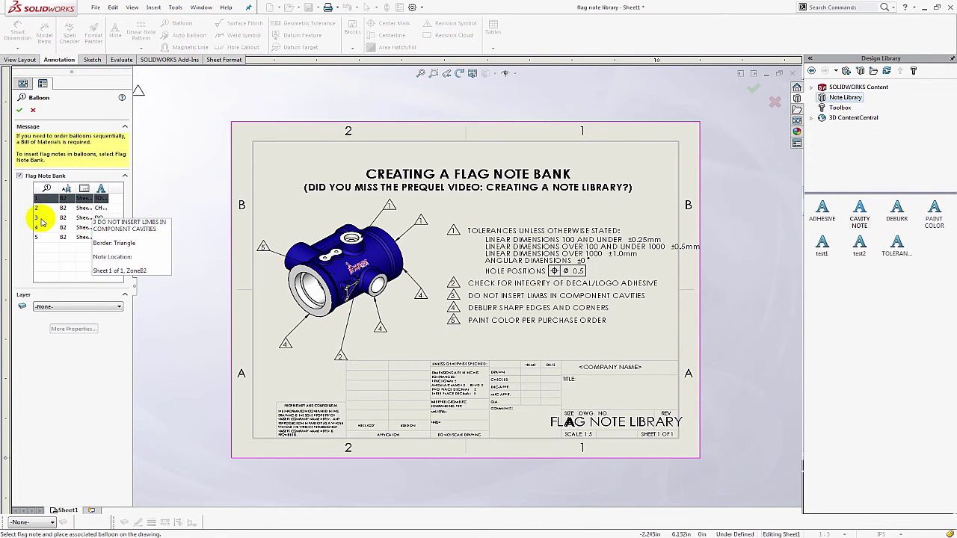
Choose flag note 3 and drop balloons at the part's left, lower right and right sides.
click(38, 217)
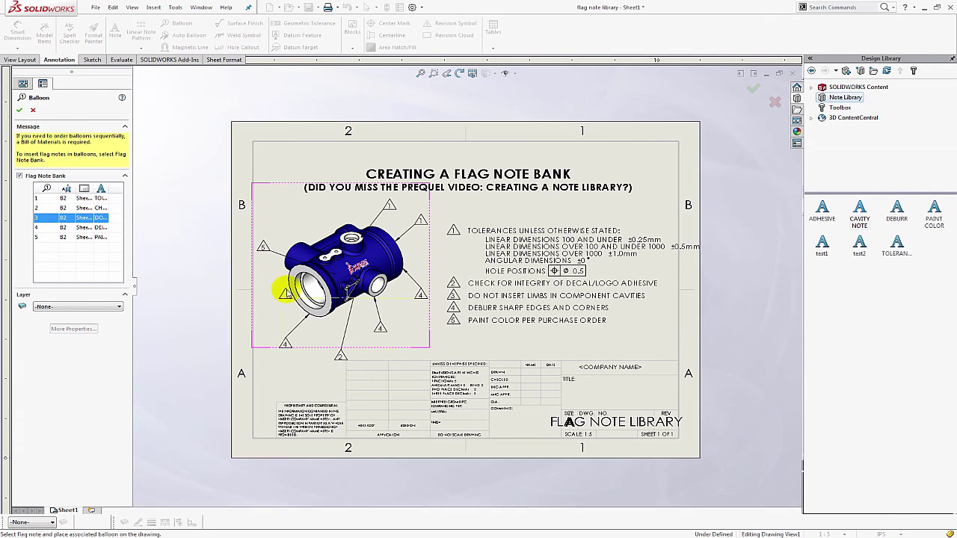
click(263, 318)
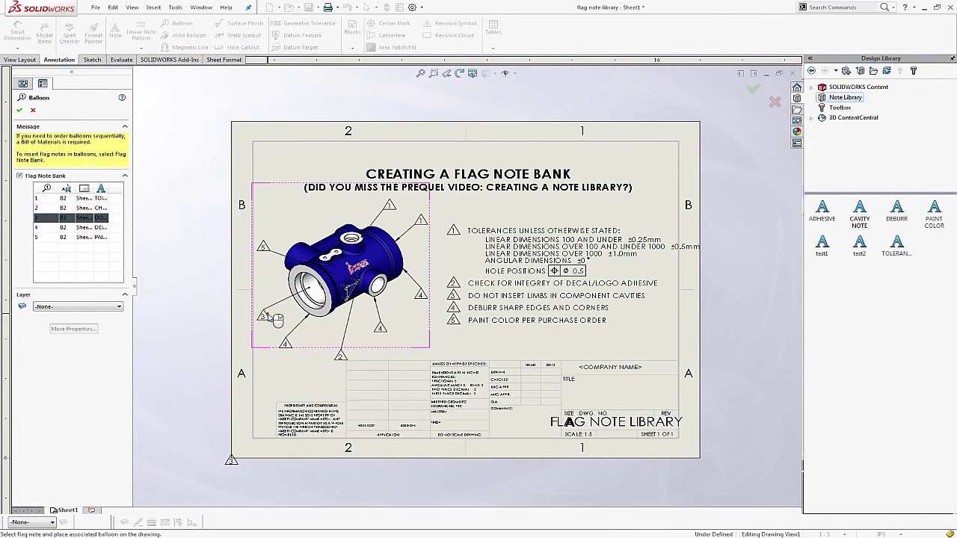
click(405, 326)
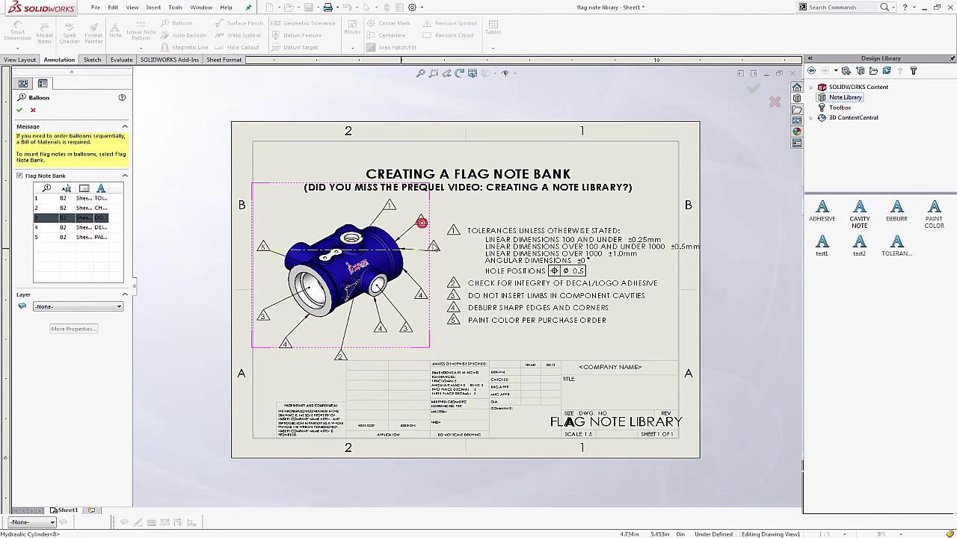
click(425, 246)
key(Escape)
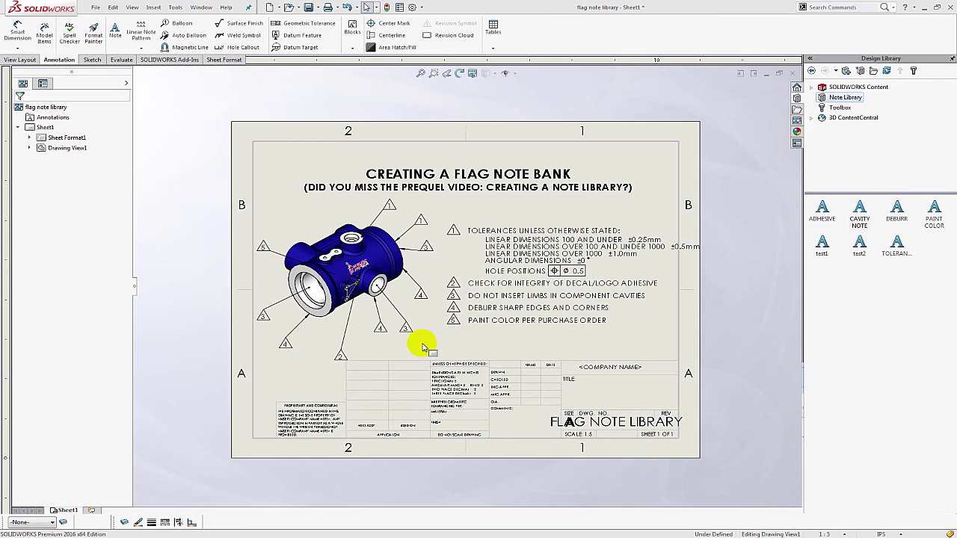